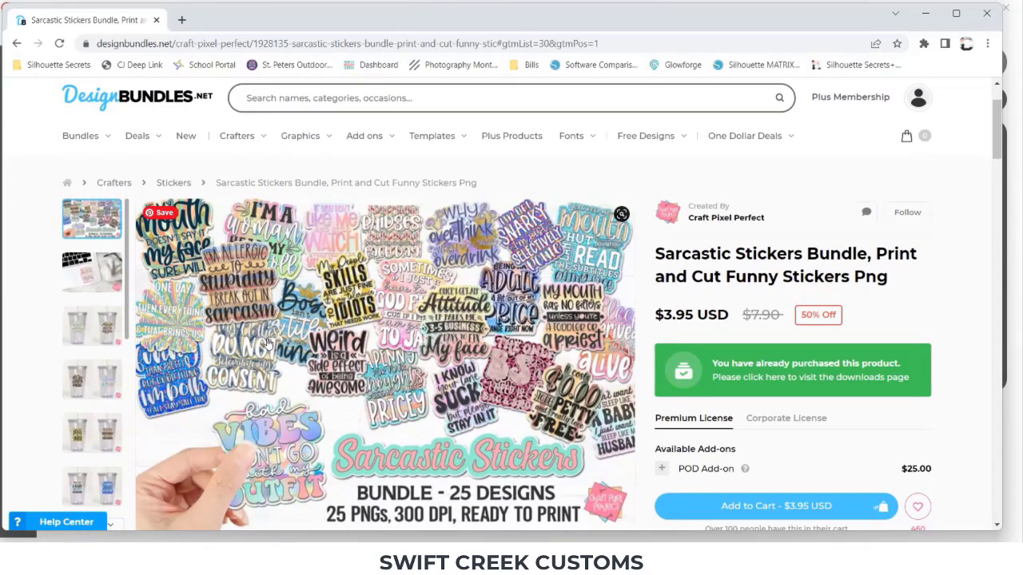
# Step: Close the sticker bundle web page and choose BossIsntATitle from the SarcasticStickersBundle folder for import into Leonardo Design Studio
pyautogui.scroll(-1, 268, 342)
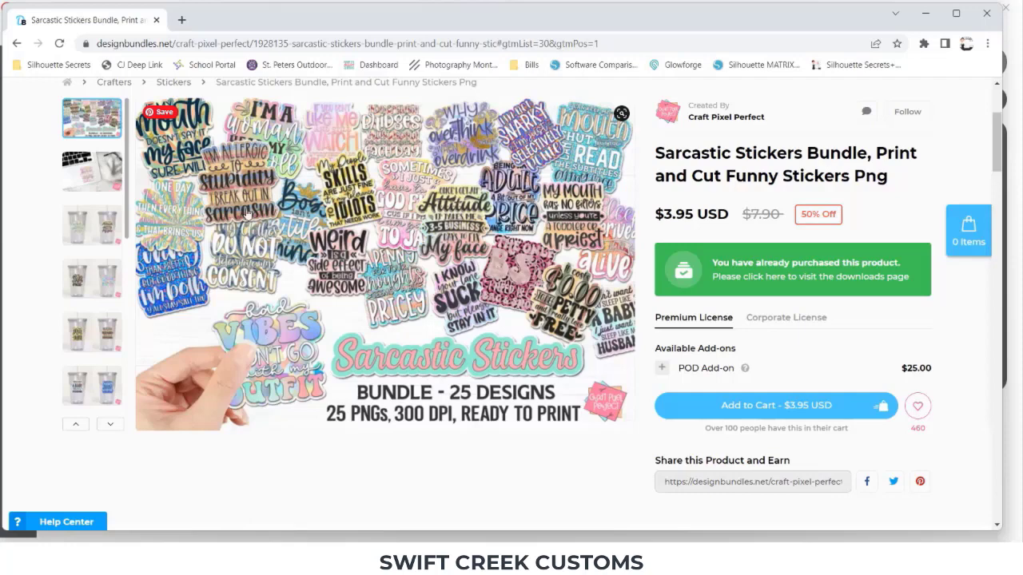
pyautogui.click(985, 17)
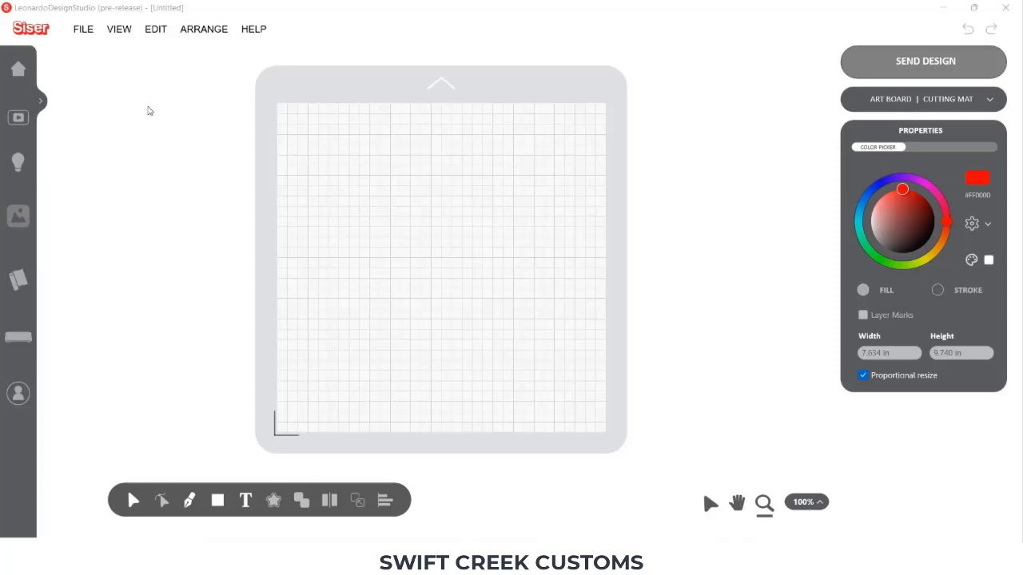
pyautogui.click(83, 31)
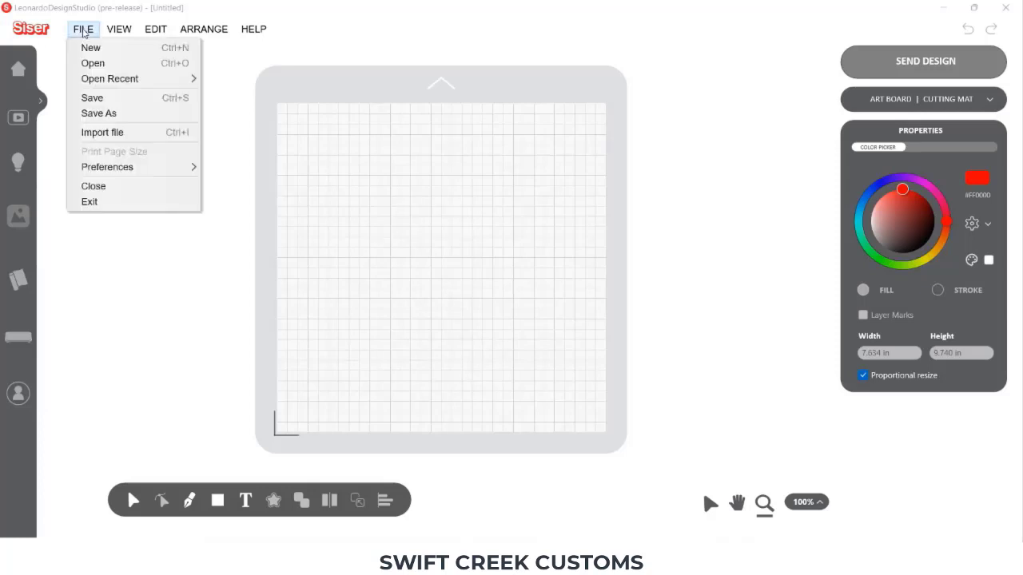
pyautogui.click(95, 133)
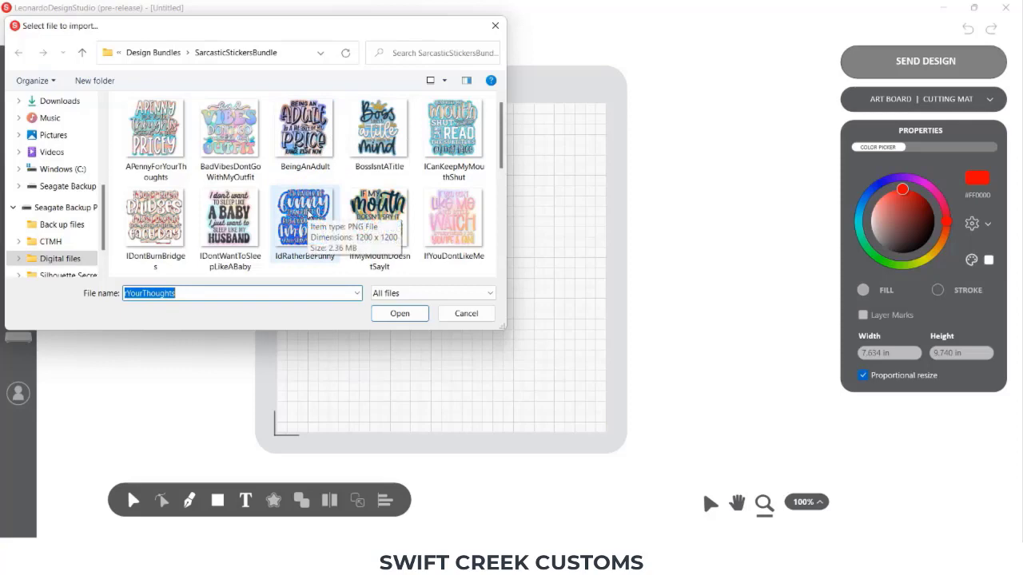
pyautogui.doubleClick(373, 142)
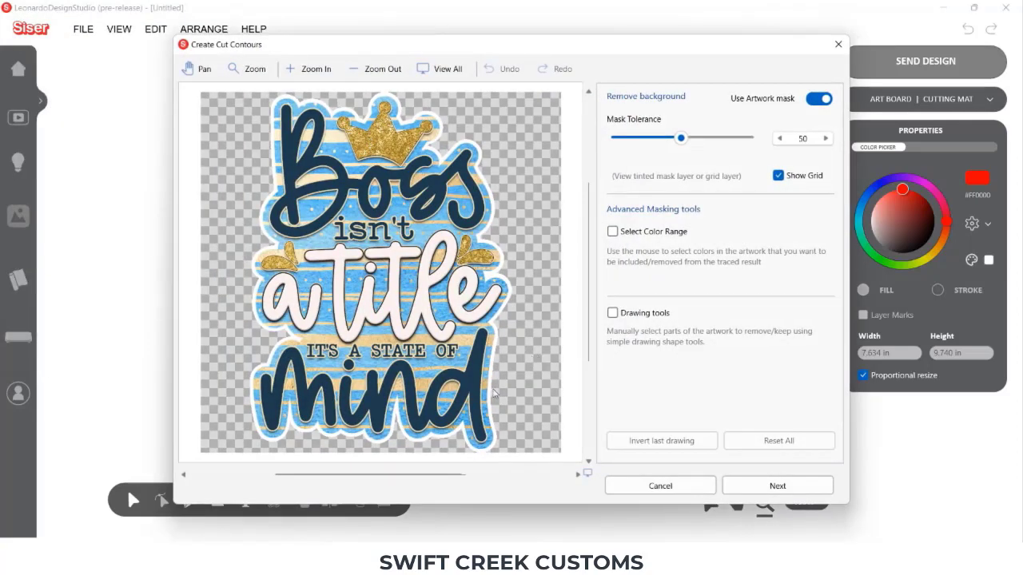
# Step: Create the cut contour for the Boss artwork with the default mask, smoothing and 0 contour offset, and place it on the page
pyautogui.click(778, 487)
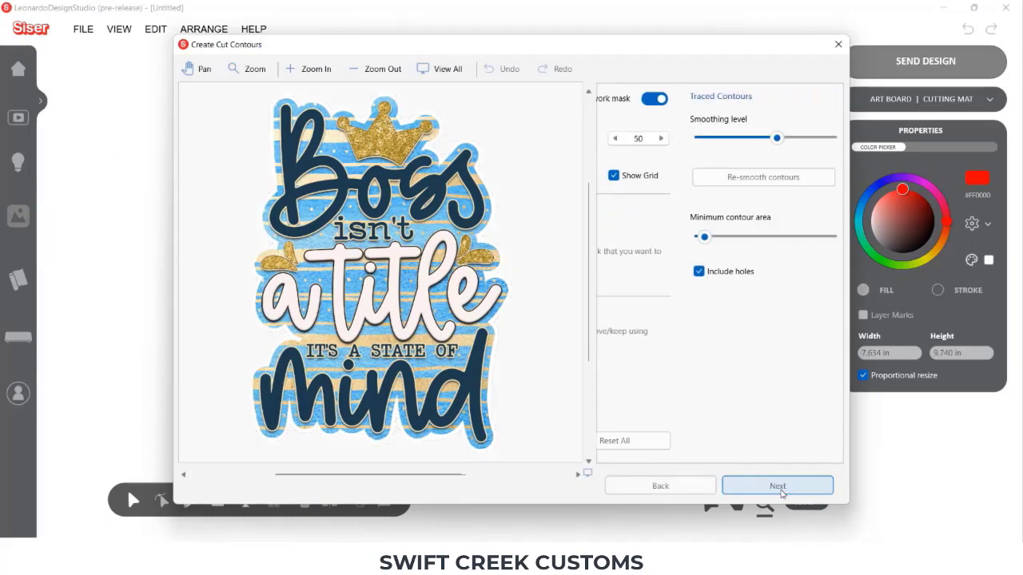
pyautogui.click(699, 487)
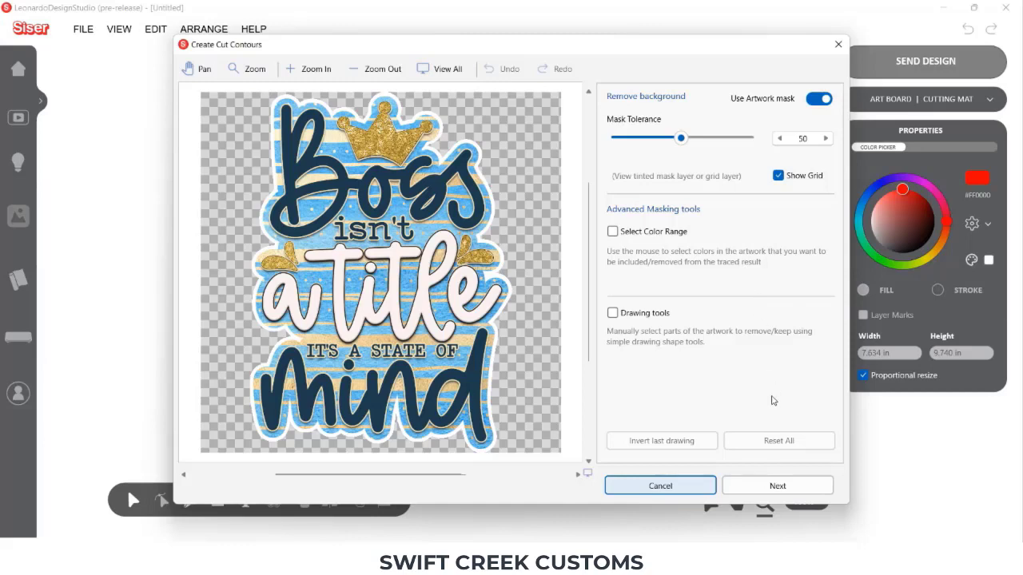
pyautogui.click(776, 485)
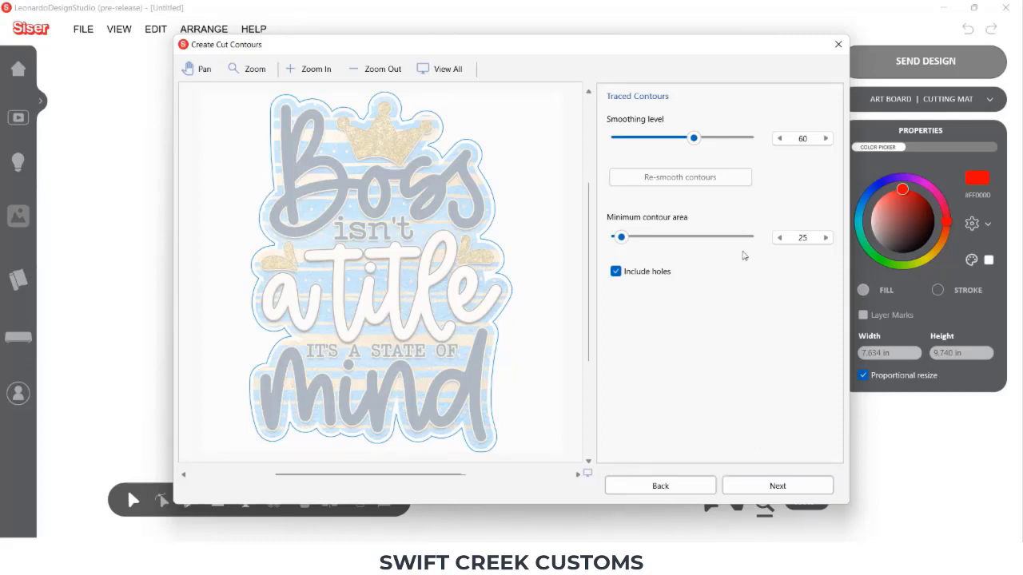
pyautogui.click(763, 489)
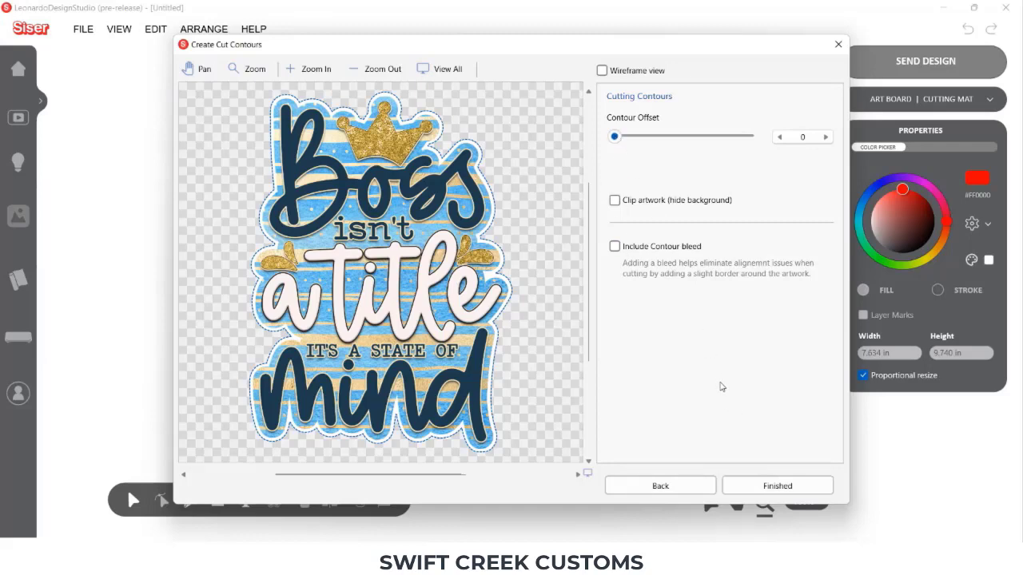
pyautogui.click(777, 485)
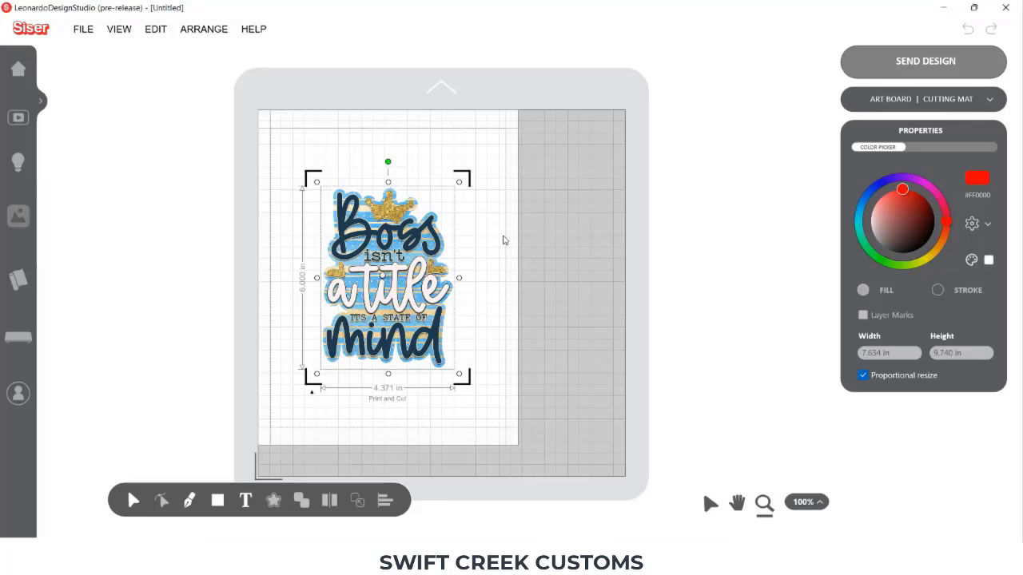
# Step: Scale the Boss sticker down to about 2.36 by 3.23 in and move it toward the page's lower-left corner
pyautogui.click(470, 190)
pyautogui.moveTo(459, 182); pyautogui.dragTo(395, 267)
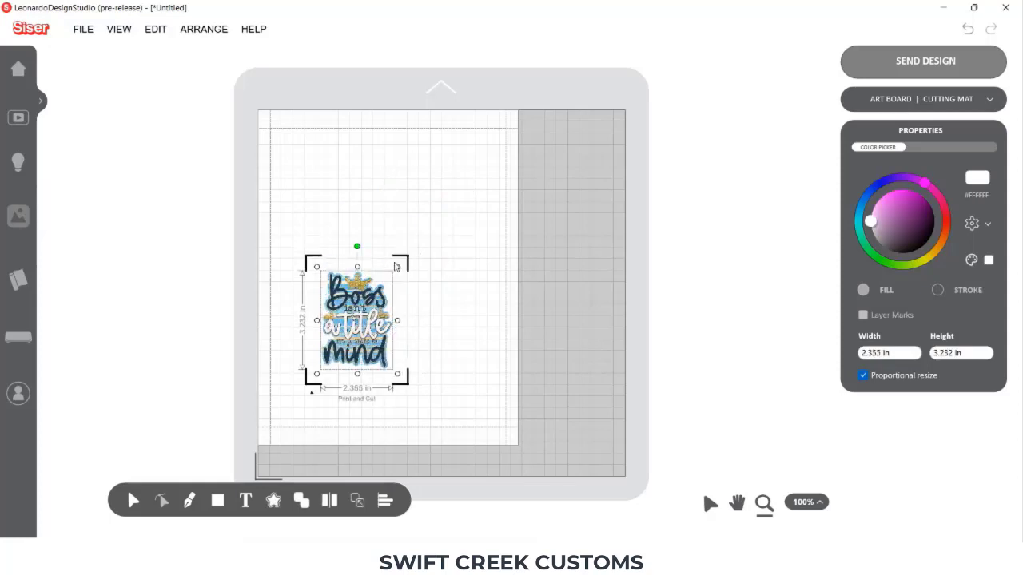
pyautogui.moveTo(359, 313); pyautogui.dragTo(330, 339)
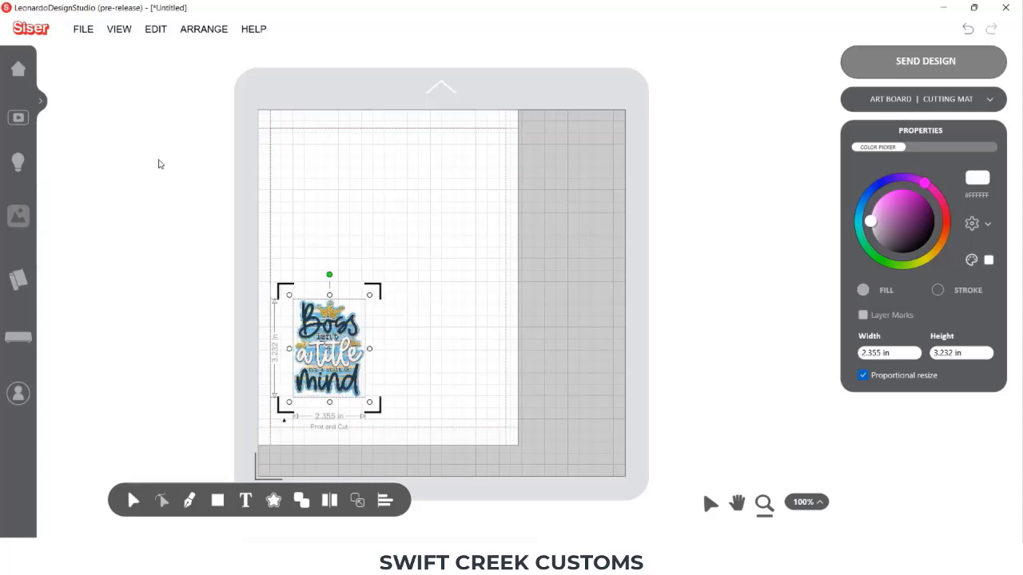
# Step: Import BeingAnAdult and create its cut contour with the default mask, smoothing and 0 contour offset
pyautogui.click(83, 31)
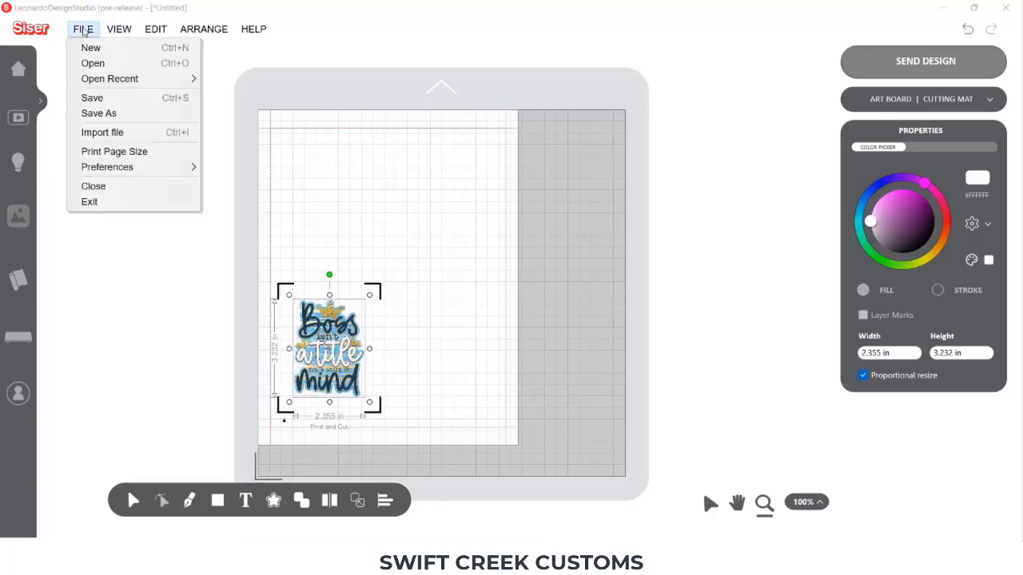
pyautogui.click(102, 136)
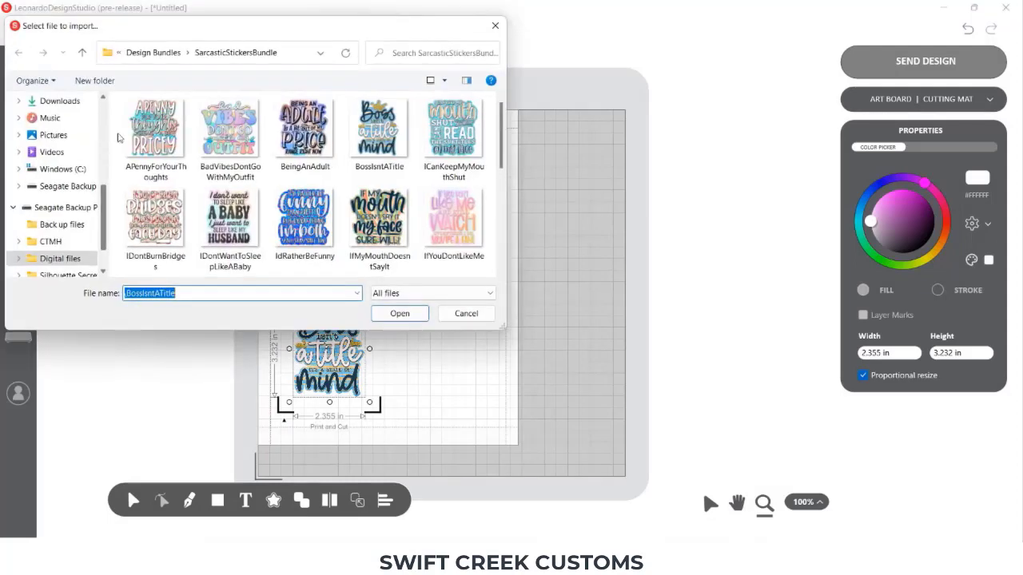
pyautogui.doubleClick(307, 131)
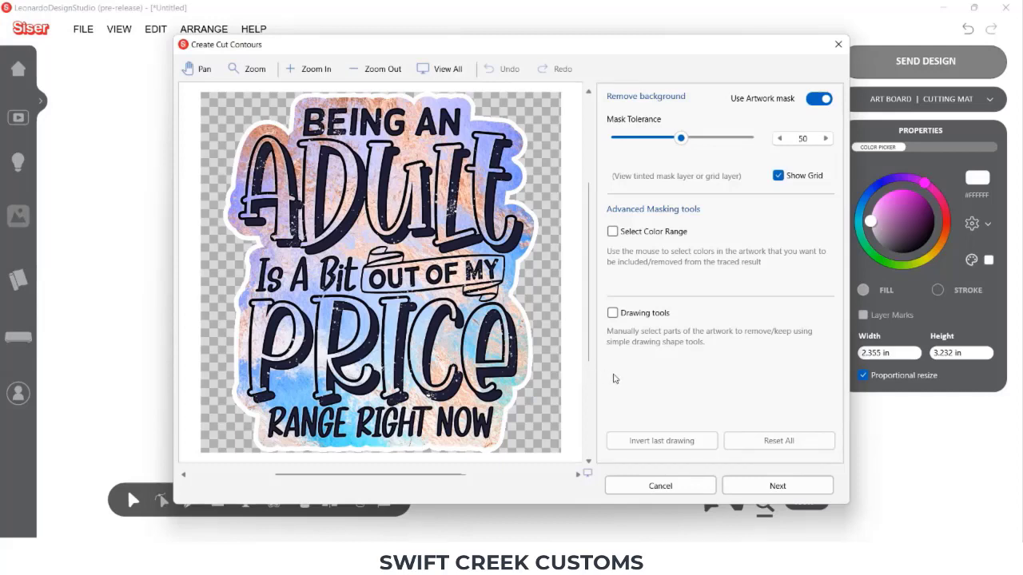
pyautogui.click(786, 484)
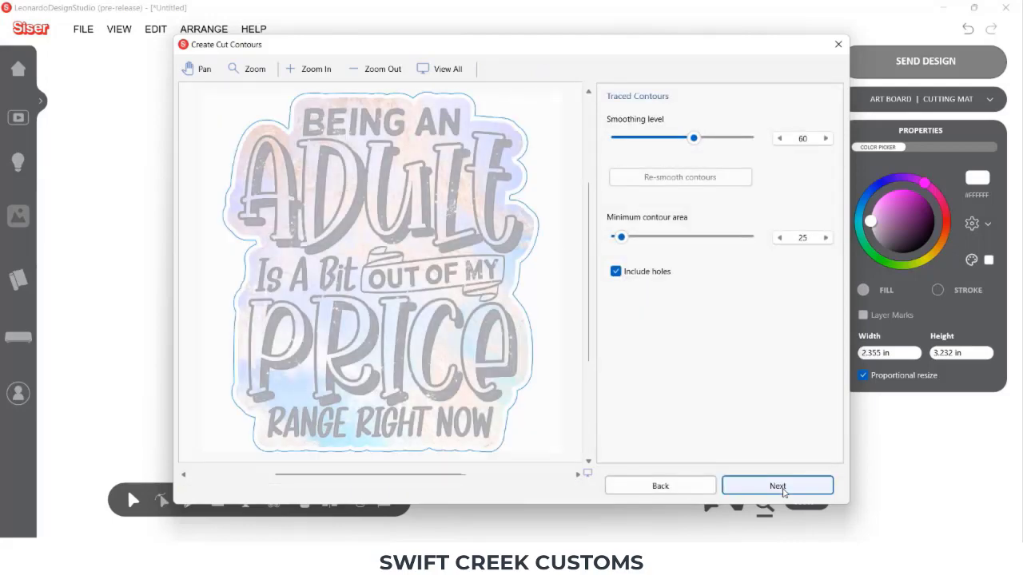
pyautogui.click(783, 491)
pyautogui.click(781, 488)
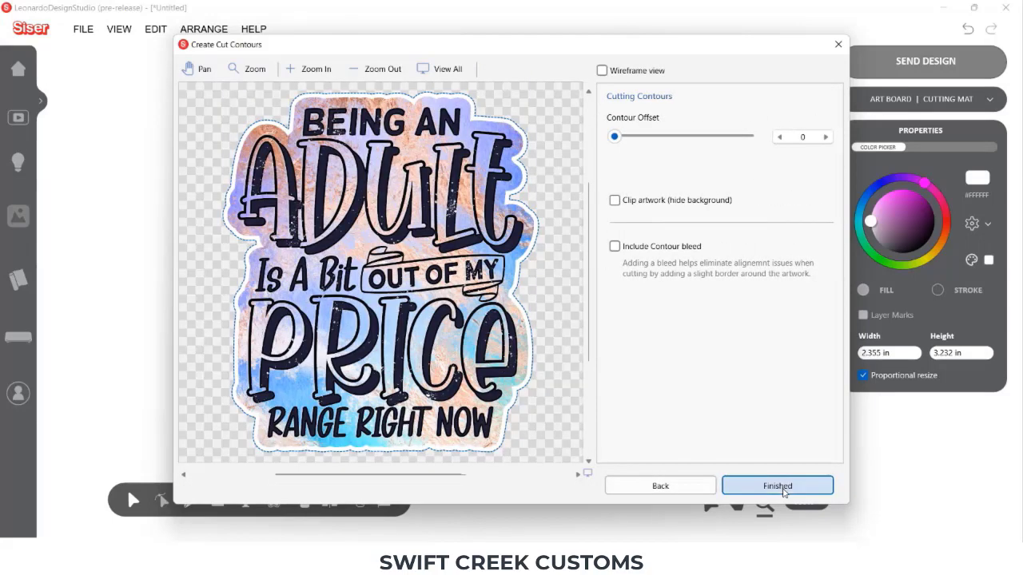
# Step: Scale the Being an Adult sticker to about 2.61 by 2.98 in and arrange it beside the Boss sticker, with Boss on the right
pyautogui.moveTo(469, 186); pyautogui.dragTo(392, 274)
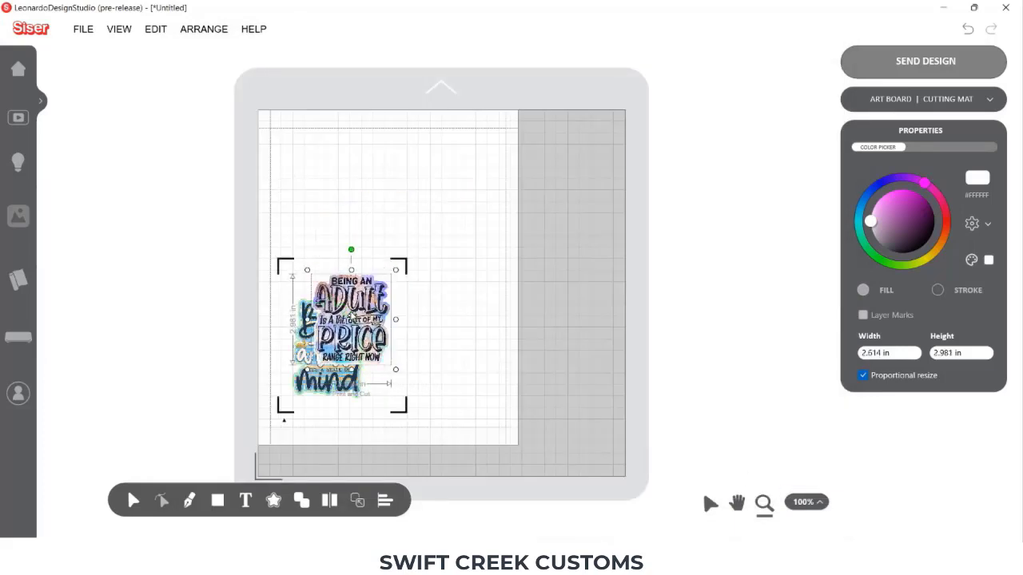
pyautogui.moveTo(356, 318); pyautogui.dragTo(445, 317)
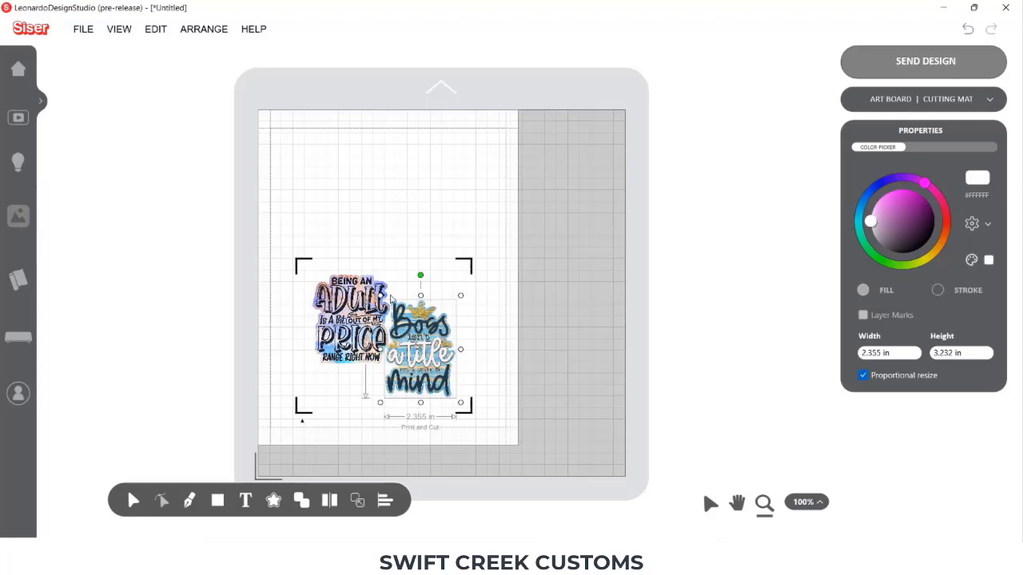
pyautogui.moveTo(352, 319); pyautogui.dragTo(328, 349)
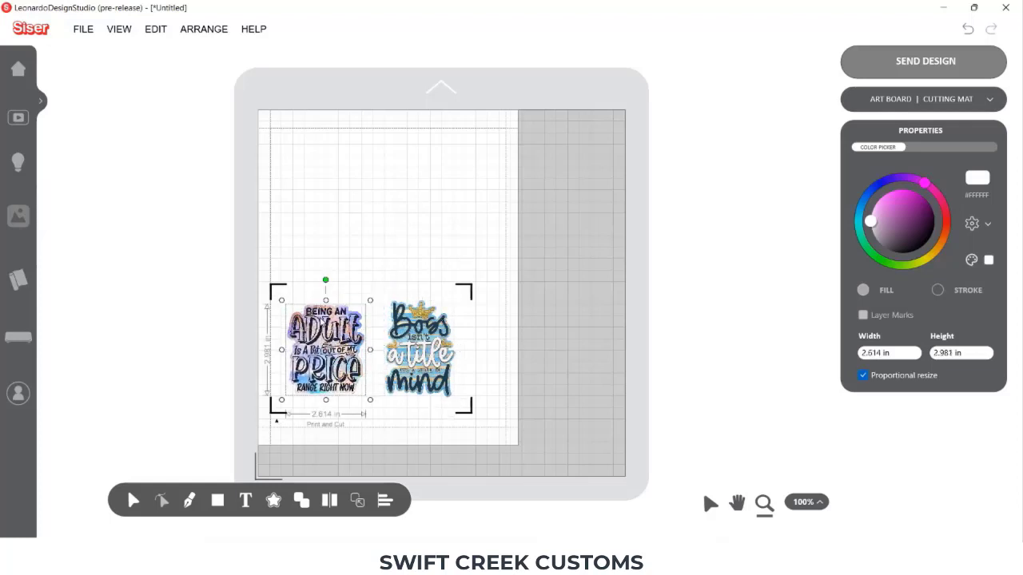
pyautogui.moveTo(420, 334); pyautogui.dragTo(441, 341)
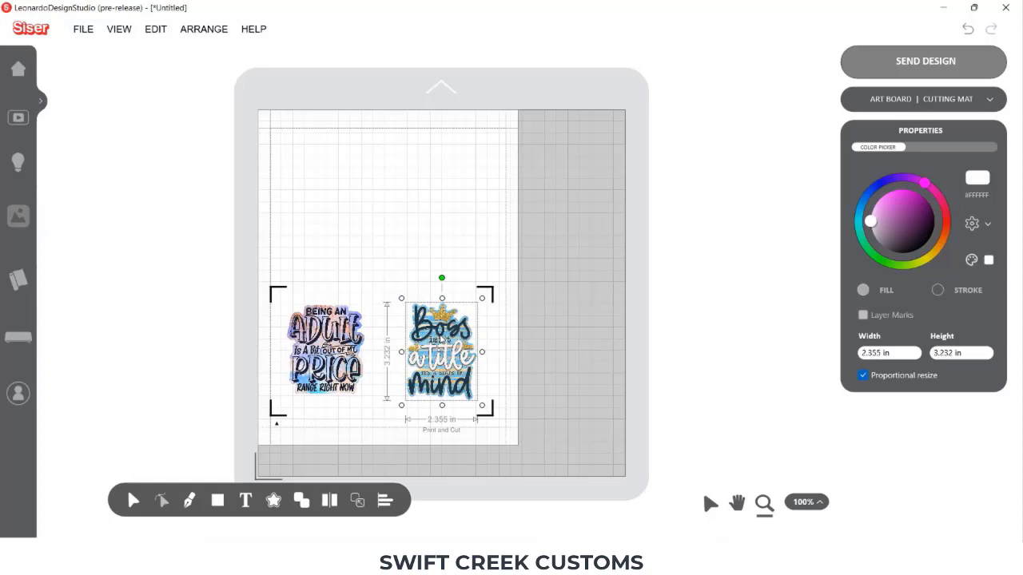
# Step: Enable Page Marks for the cutting mat and move both stickers down near the lower edge of the marked area
pyautogui.click(907, 103)
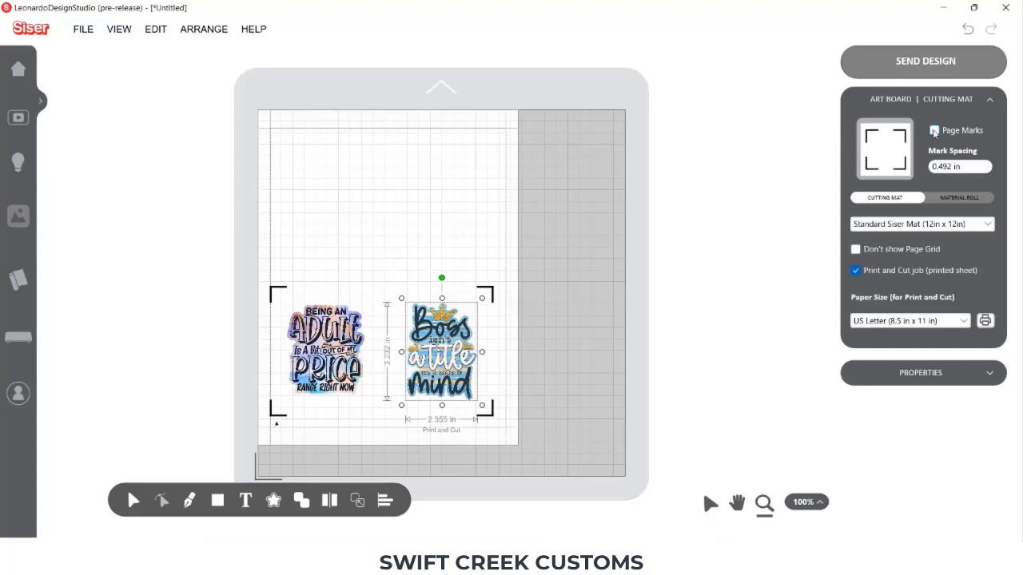
pyautogui.click(935, 132)
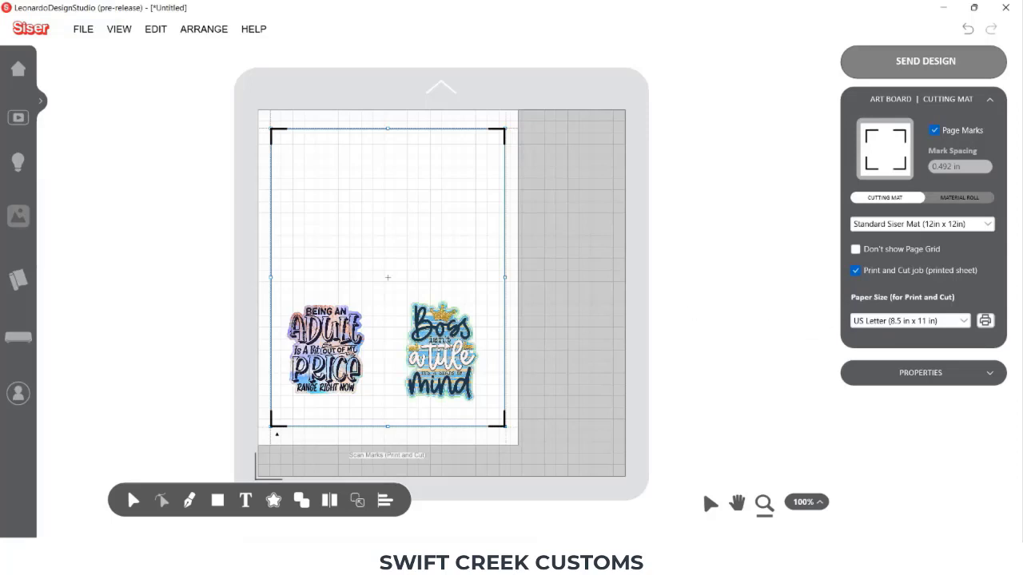
pyautogui.moveTo(335, 351); pyautogui.dragTo(339, 366)
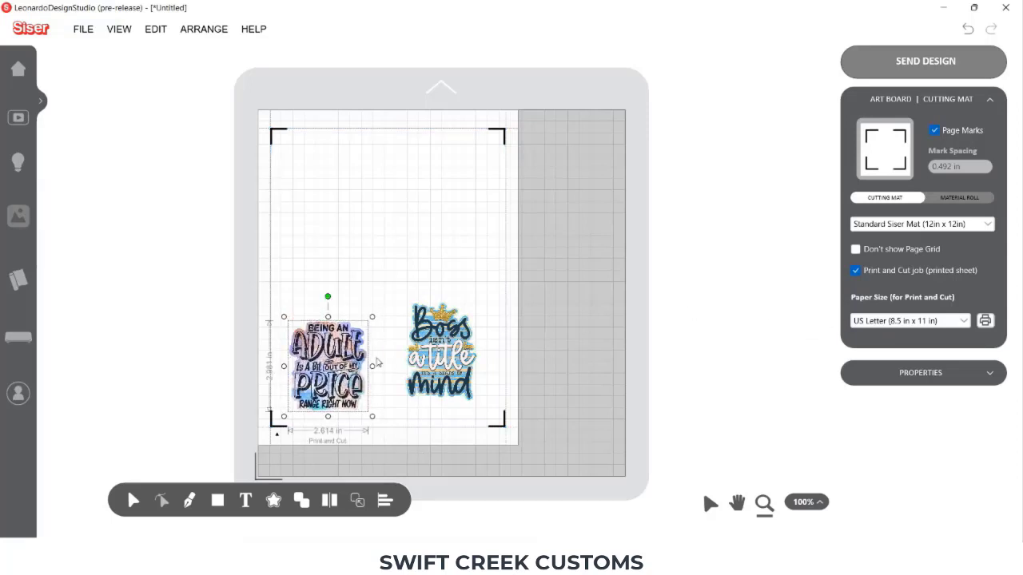
pyautogui.moveTo(449, 357); pyautogui.dragTo(432, 367)
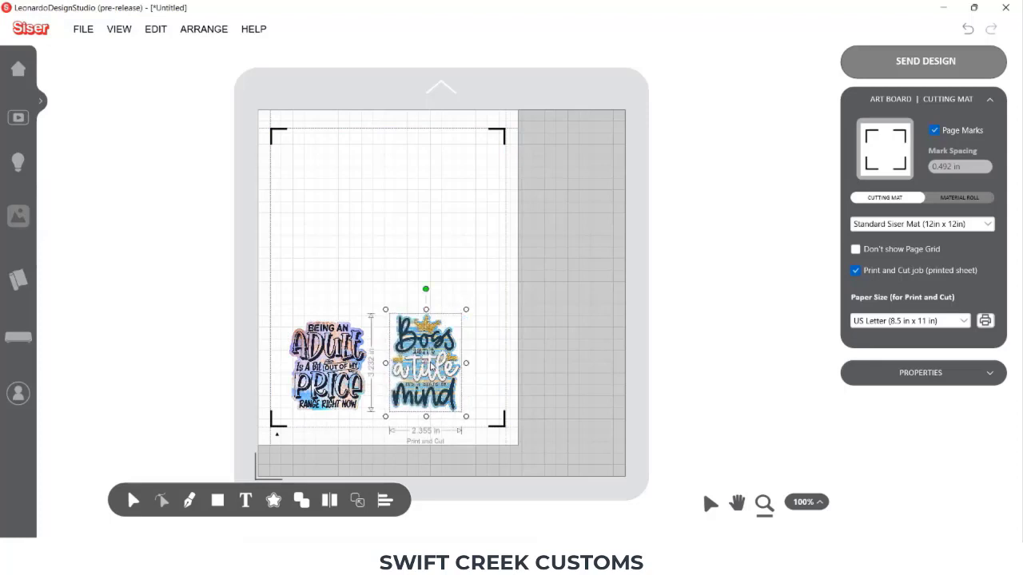
# Step: Import IfMyMouthDoesntSayIt and create its cut contour with the default contour settings
pyautogui.click(83, 29)
pyautogui.click(97, 140)
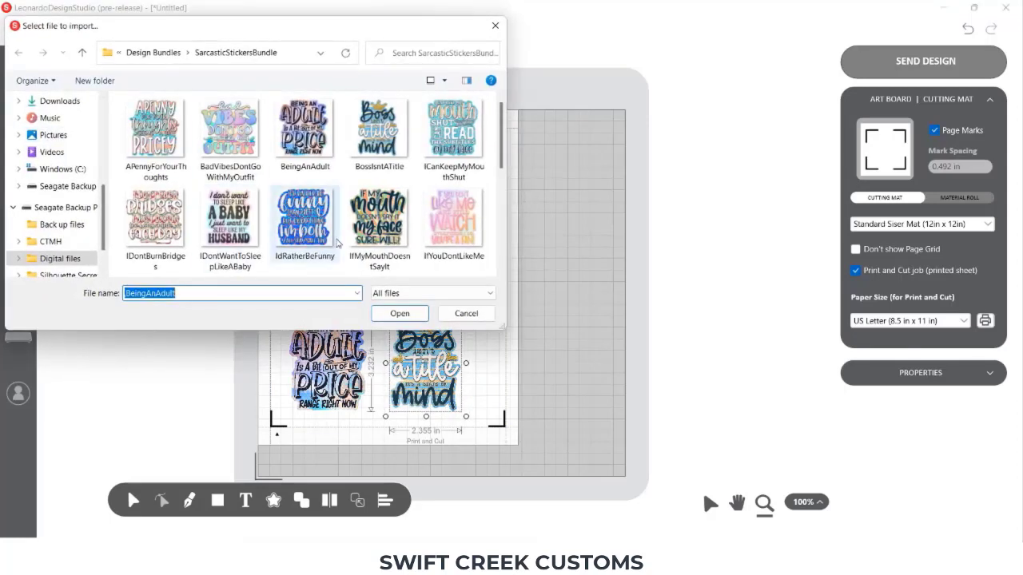
pyautogui.doubleClick(379, 224)
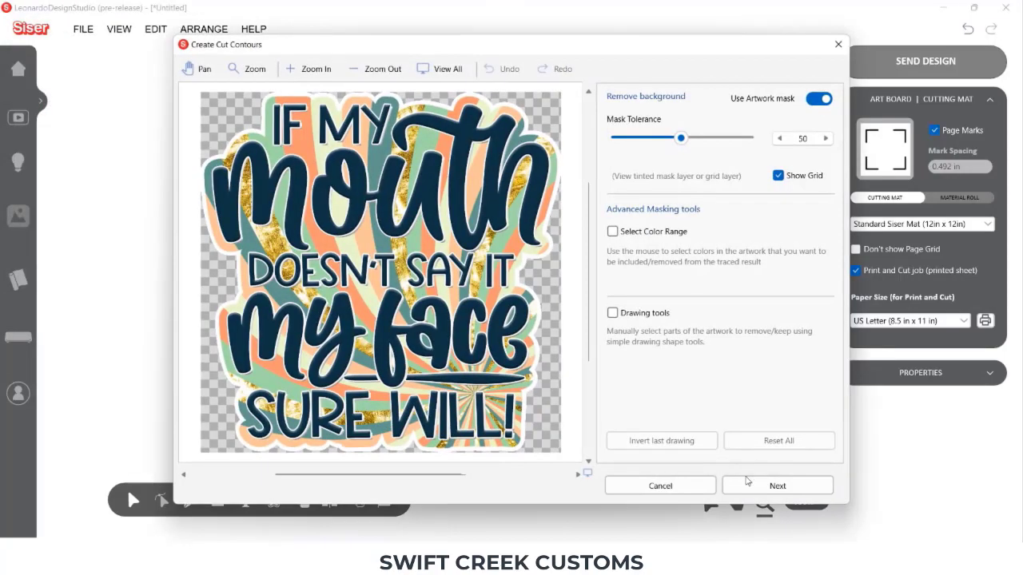
pyautogui.click(747, 484)
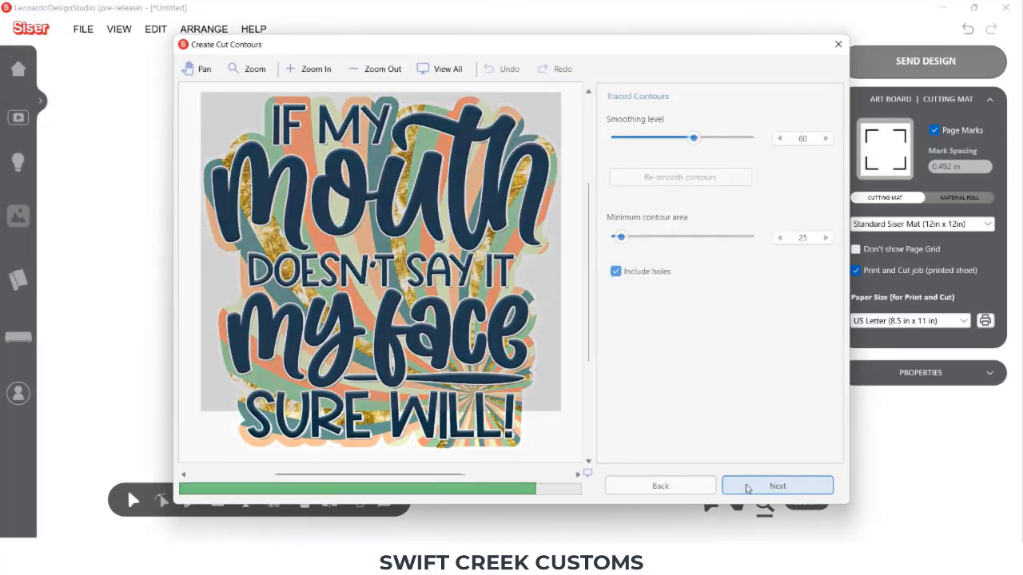
pyautogui.click(747, 486)
pyautogui.click(747, 488)
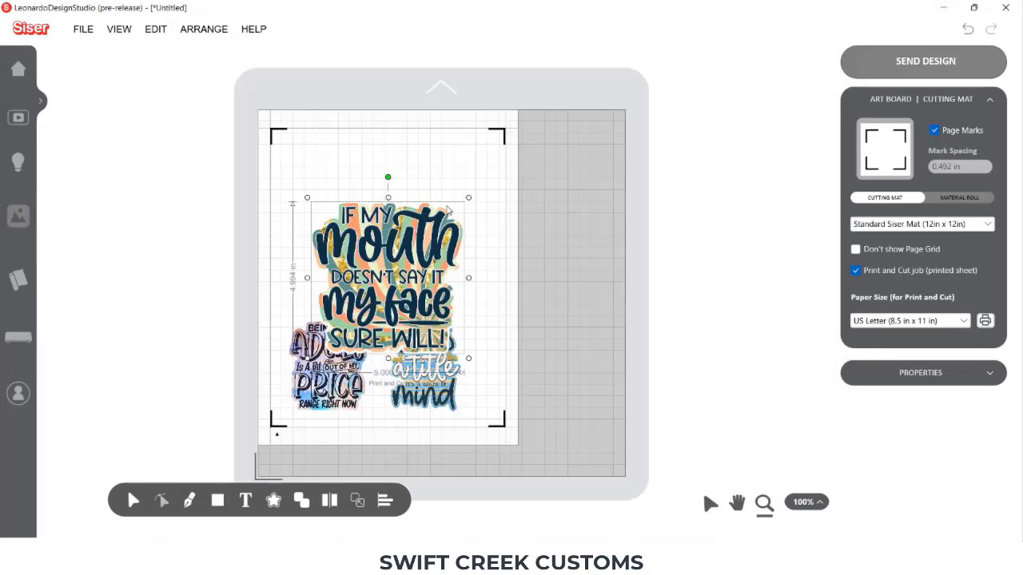
# Step: Scale the If My Mouth sticker to about 3.18 in high and stack it closely above Being an Adult in the page's lower-left corner
pyautogui.moveTo(464, 202); pyautogui.dragTo(413, 253)
pyautogui.moveTo(359, 304); pyautogui.dragTo(326, 269)
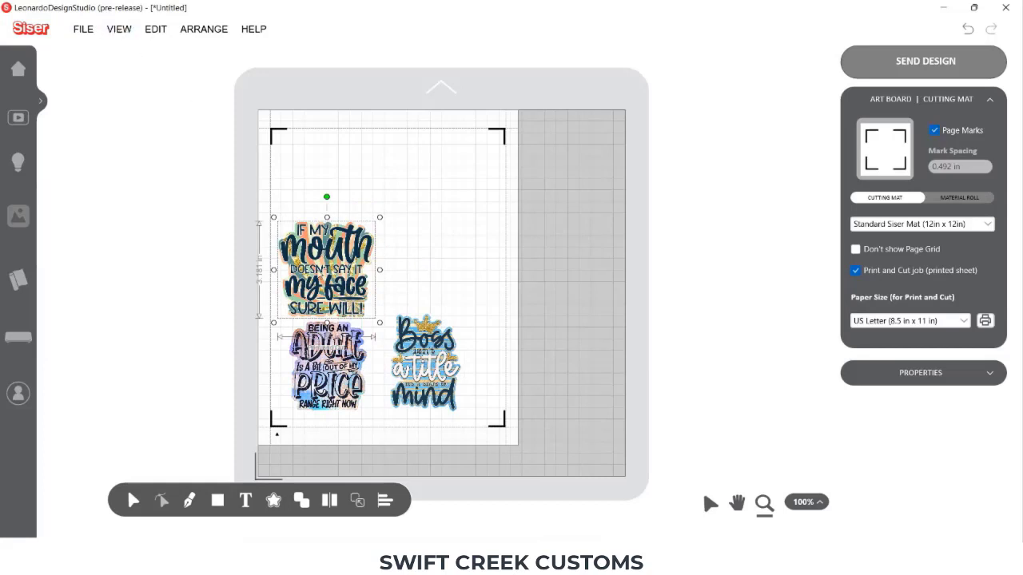
pyautogui.moveTo(331, 375)
pyautogui.mouseDown()
pyautogui.moveTo(319, 390)
pyautogui.moveTo(330, 365)
pyautogui.mouseUp()
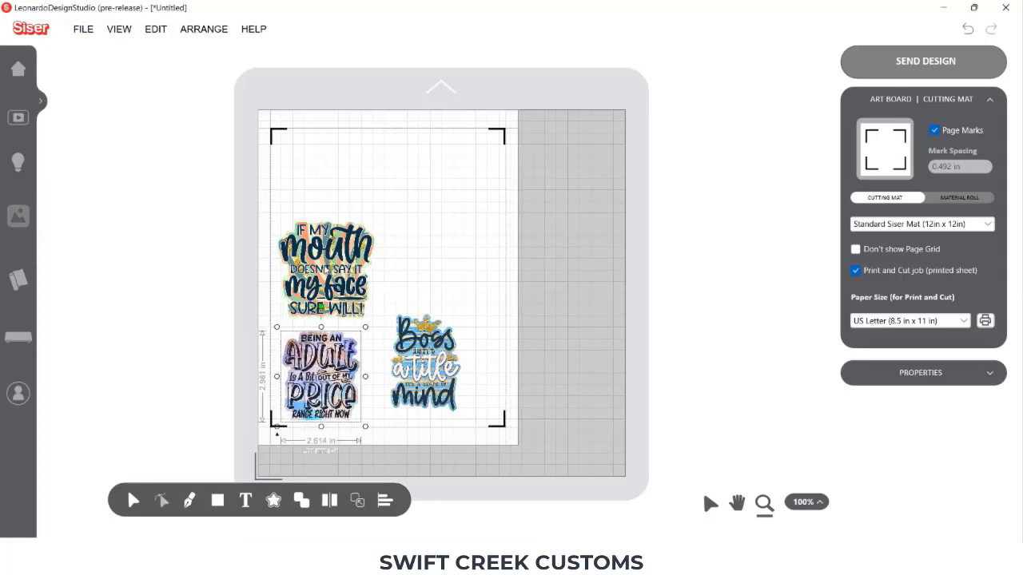
pyautogui.moveTo(327, 272); pyautogui.dragTo(325, 275)
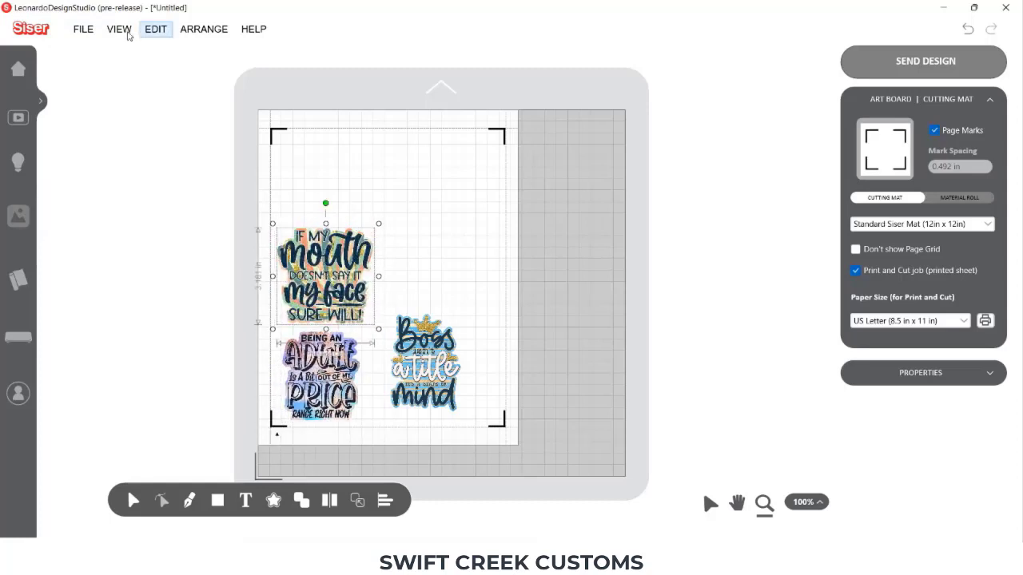
# Step: Import WeirdIsASideEffectOfBeingAwesome and create its cut contour with the default contour settings
pyautogui.click(84, 29)
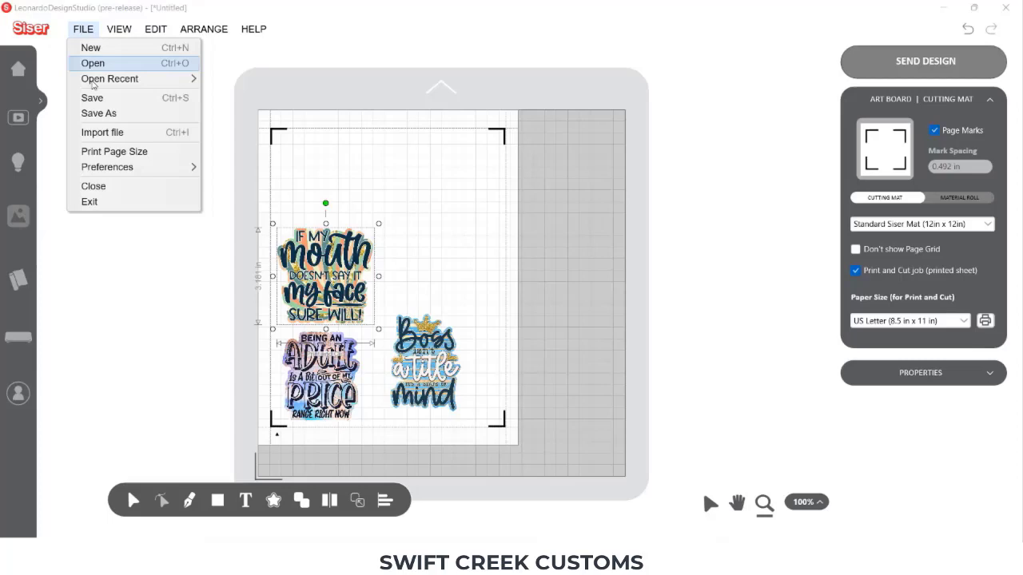
pyautogui.click(102, 134)
pyautogui.scroll(-5, 403, 185)
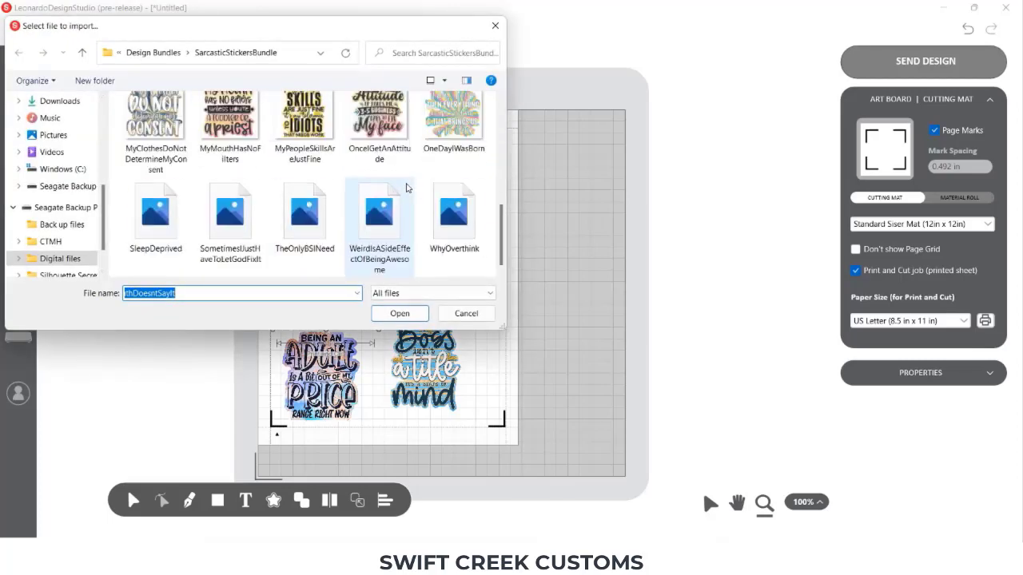
pyautogui.doubleClick(383, 194)
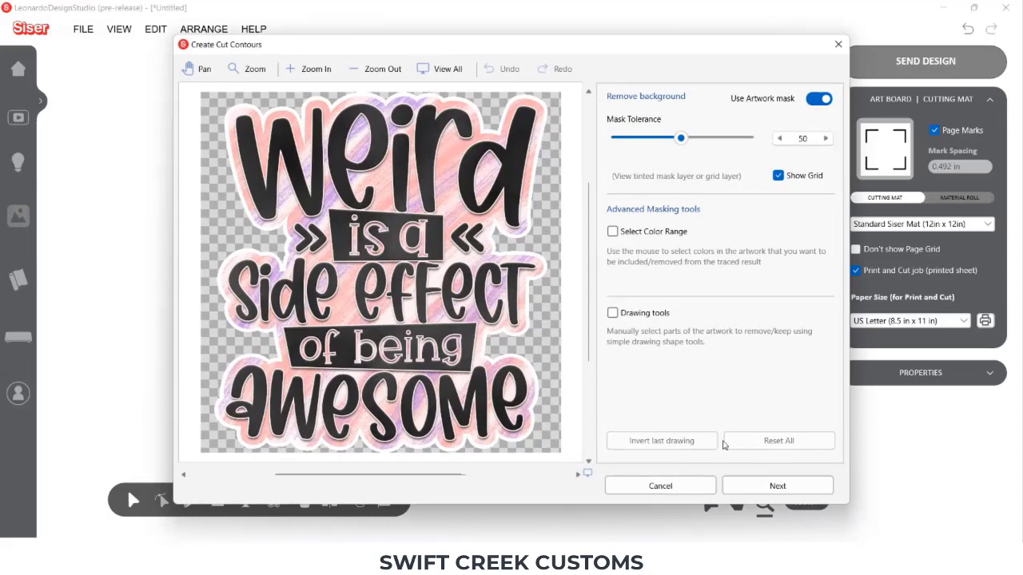
pyautogui.click(784, 490)
pyautogui.click(784, 490)
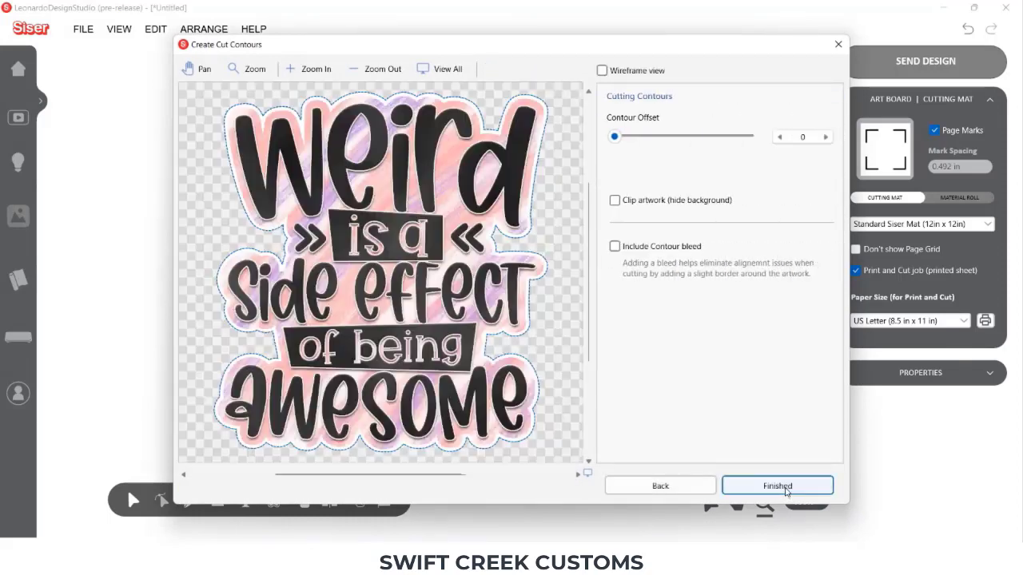
pyautogui.click(779, 486)
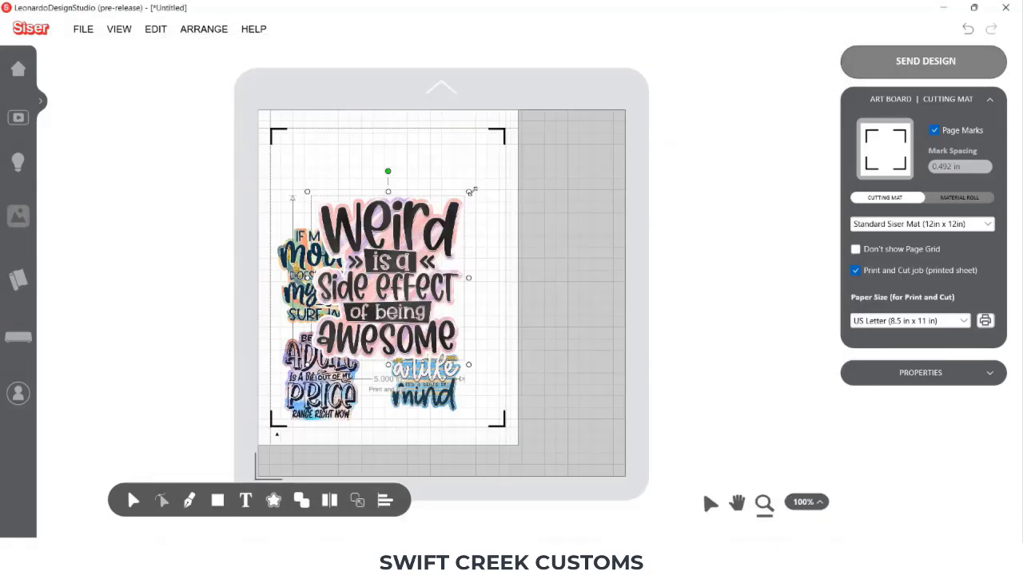
# Step: Scale the Weird sticker to about 3.25 in high, lower the Boss sticker slightly and place Weird directly above it
pyautogui.moveTo(469, 191); pyautogui.dragTo(437, 266)
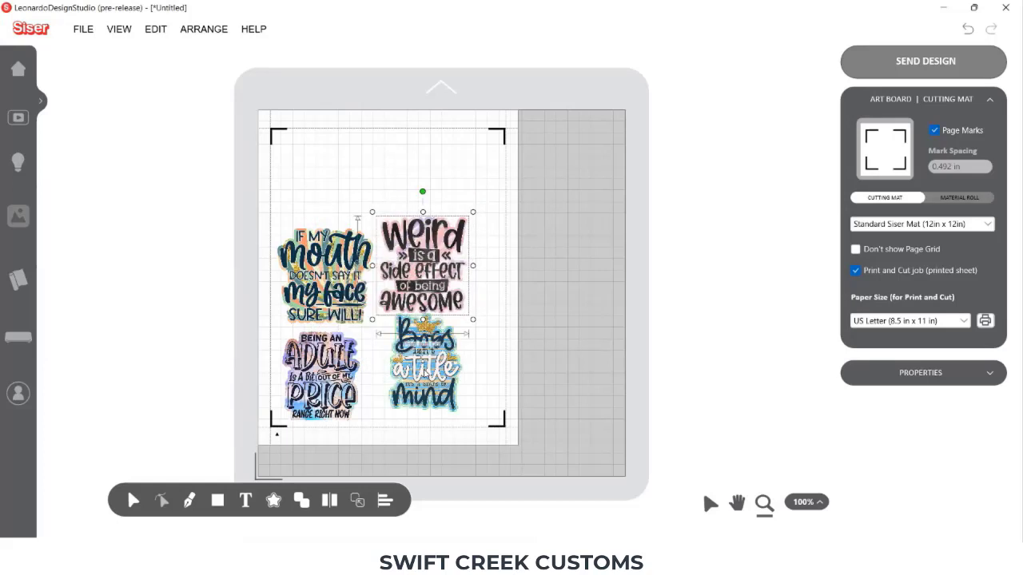
pyautogui.moveTo(424, 335); pyautogui.dragTo(424, 342)
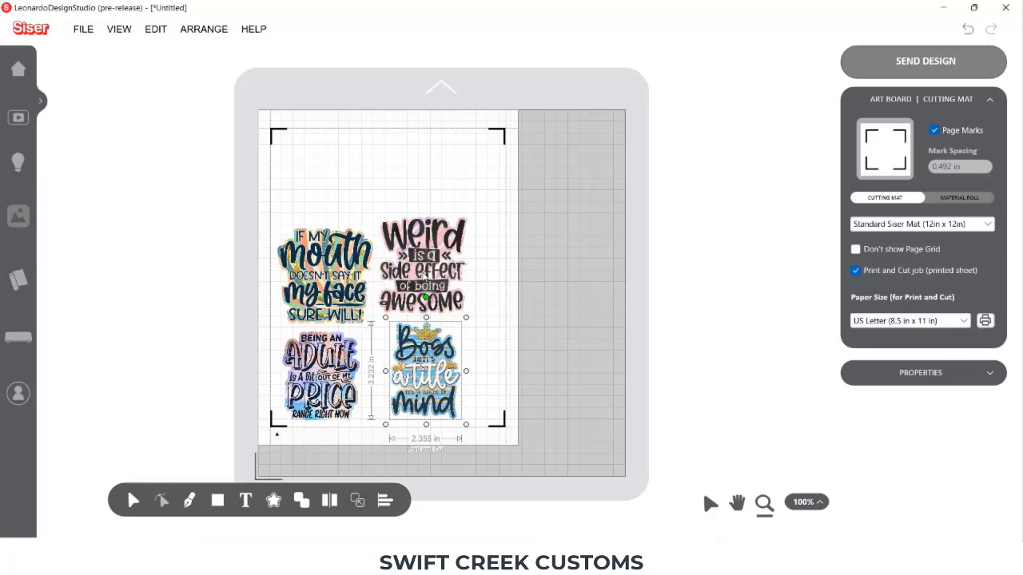
pyautogui.moveTo(426, 280); pyautogui.dragTo(439, 283)
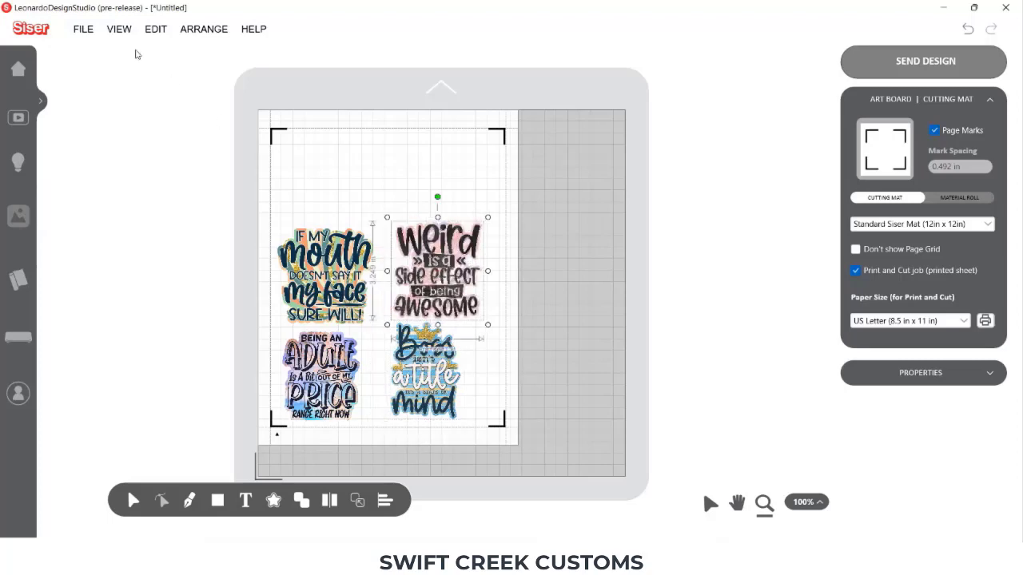
# Step: Import WhyOverthink and create its cut contour with the default contour settings
pyautogui.click(85, 30)
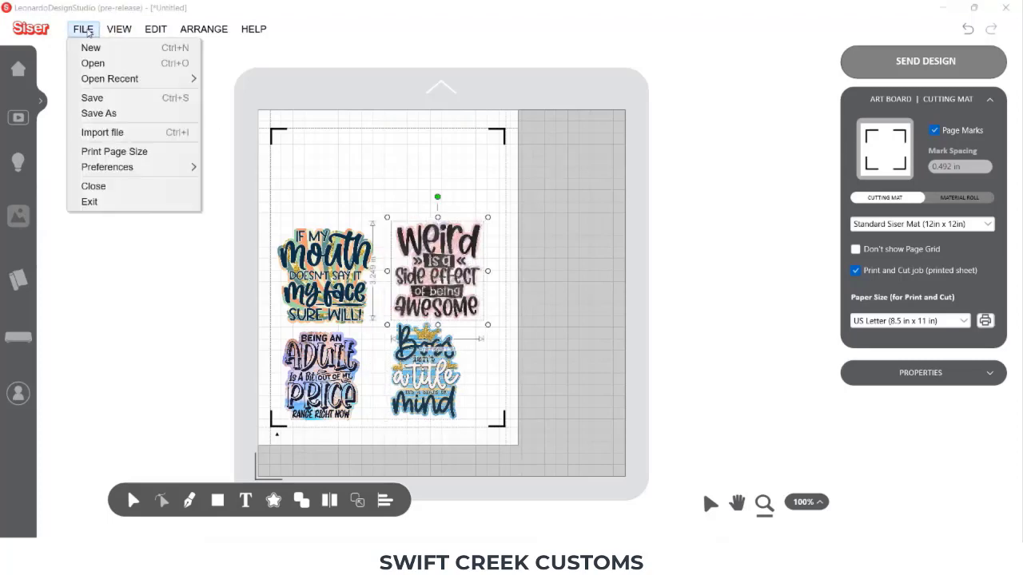
pyautogui.click(102, 132)
pyautogui.scroll(-5, 158, 214)
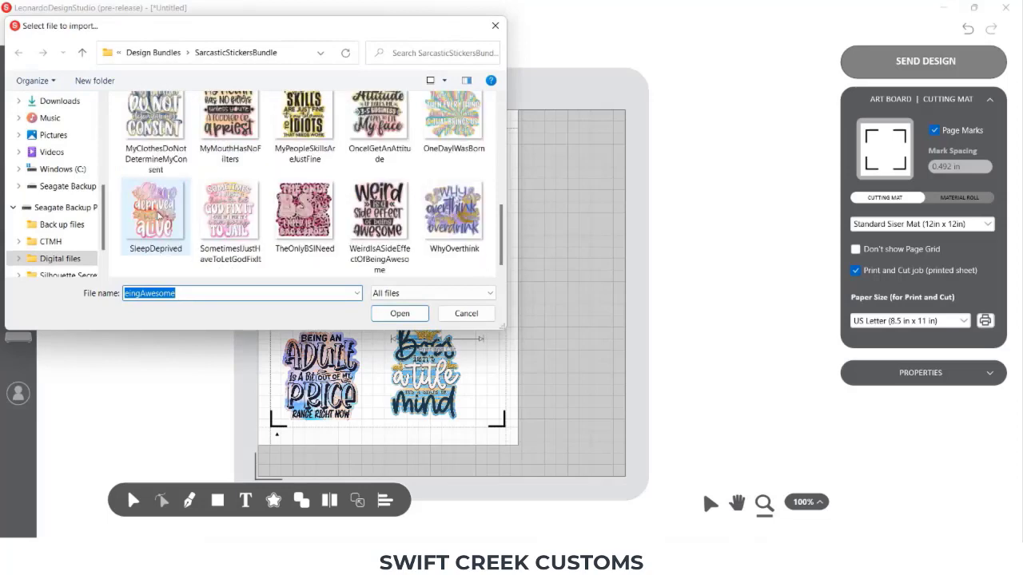
pyautogui.doubleClick(452, 215)
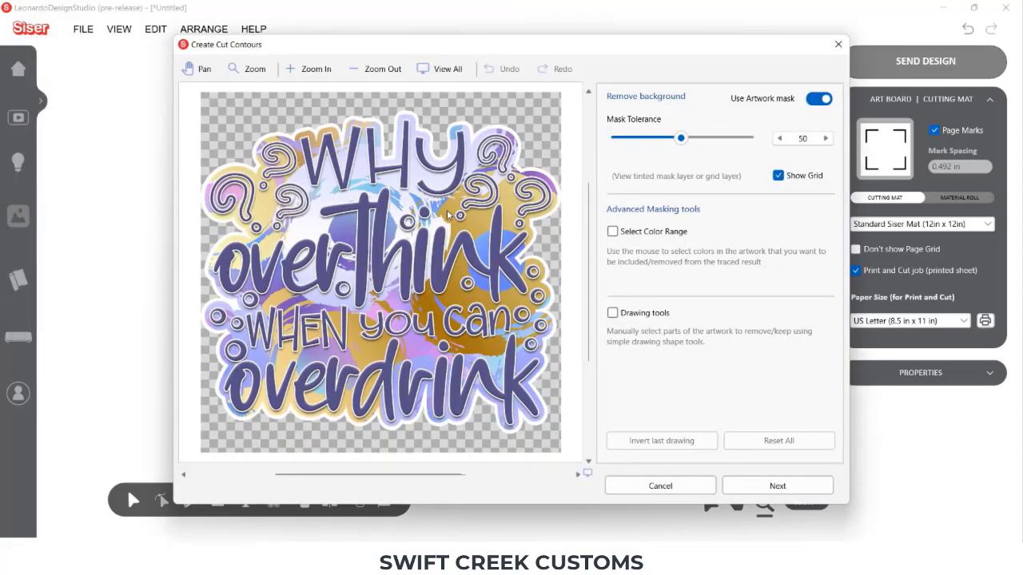
pyautogui.click(765, 484)
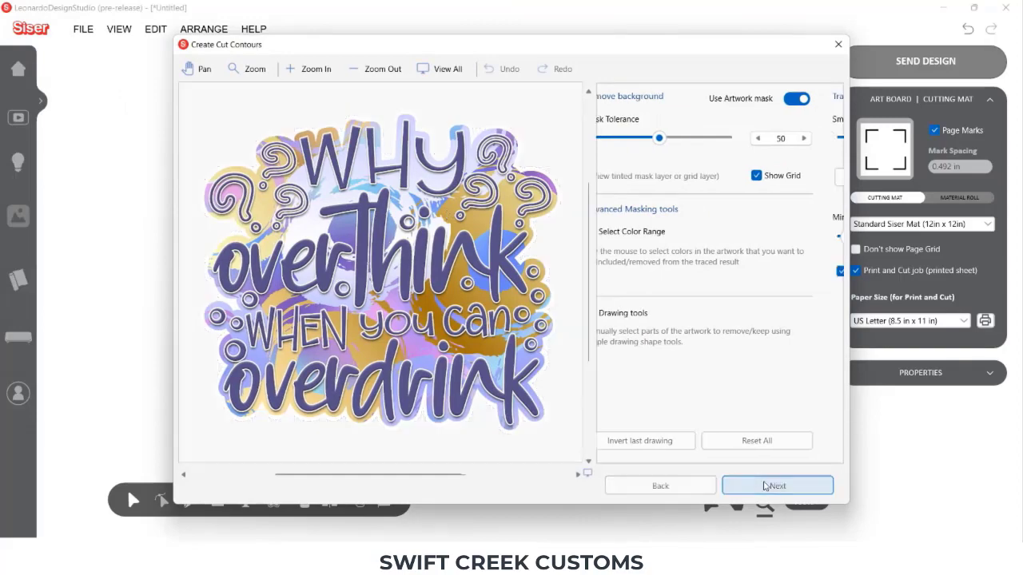
pyautogui.click(766, 484)
pyautogui.click(769, 485)
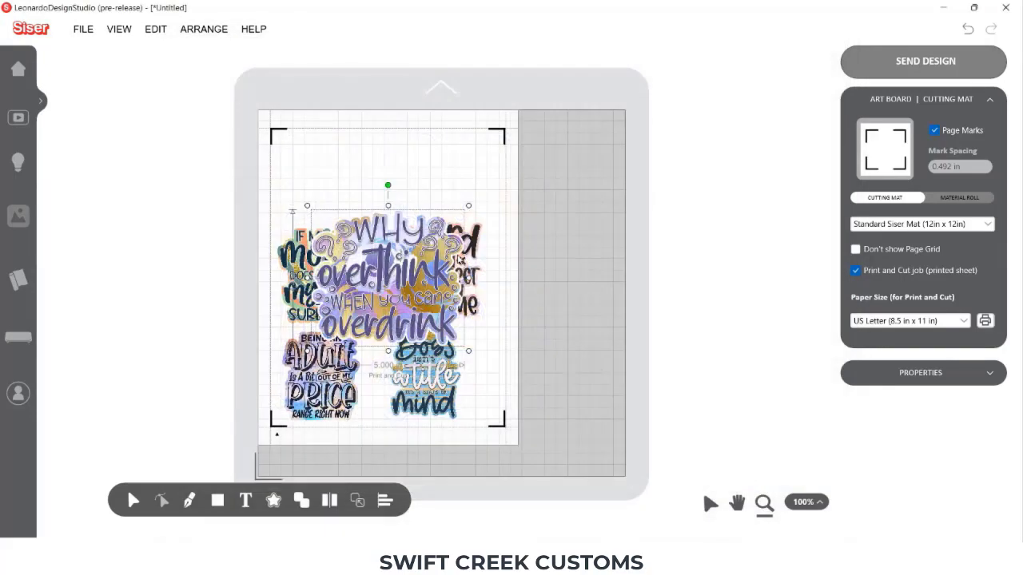
# Step: Scale the Why Overthink sticker to about 3 in high and place it above If My Mouth in the page's upper-left corner
pyautogui.moveTo(468, 208); pyautogui.dragTo(428, 250)
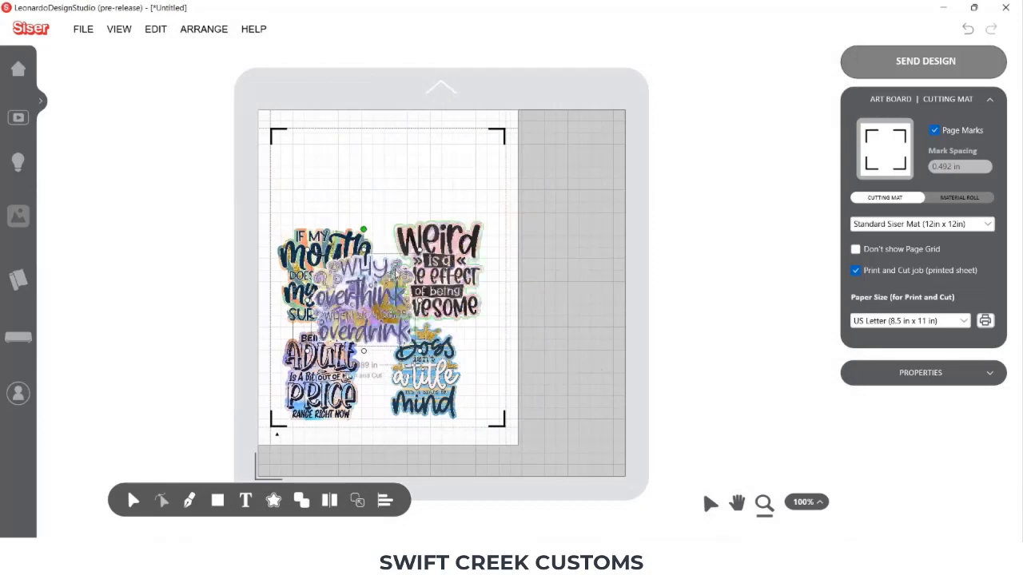
pyautogui.moveTo(368, 323); pyautogui.dragTo(325, 199)
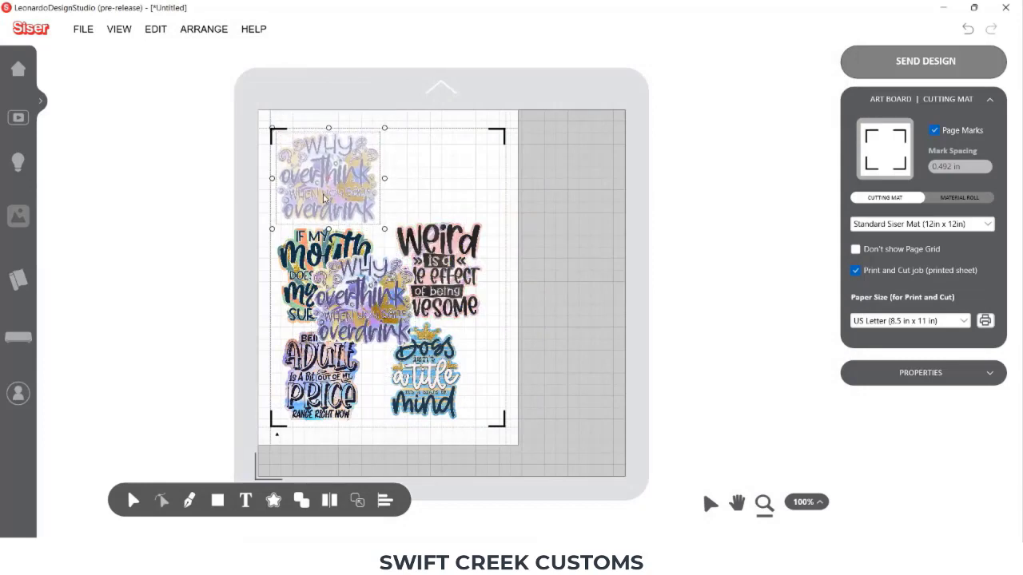
# Step: Import ICanKeepMyMouthShut and create its cut contour with the default contour settings
pyautogui.click(85, 30)
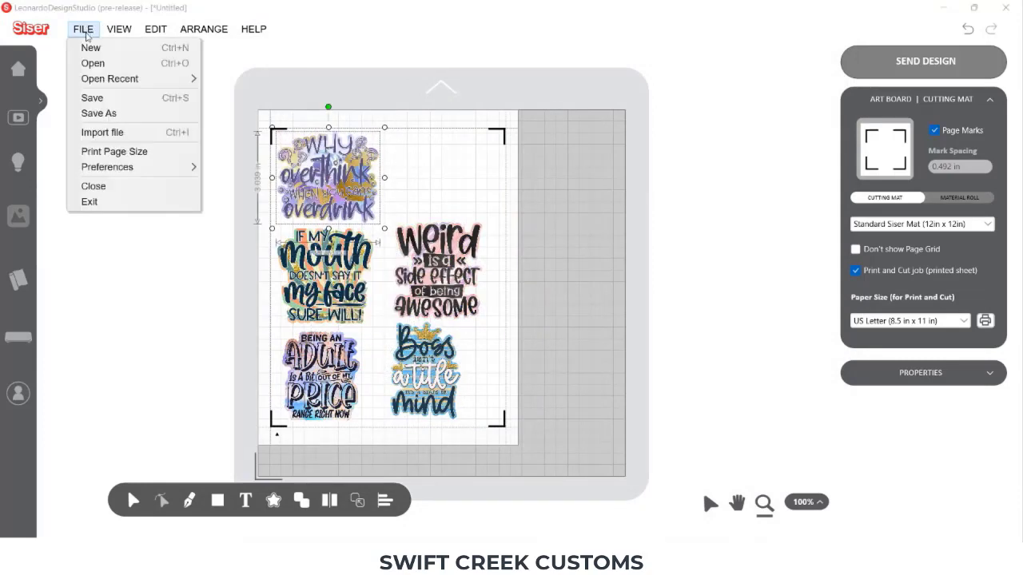
pyautogui.click(96, 132)
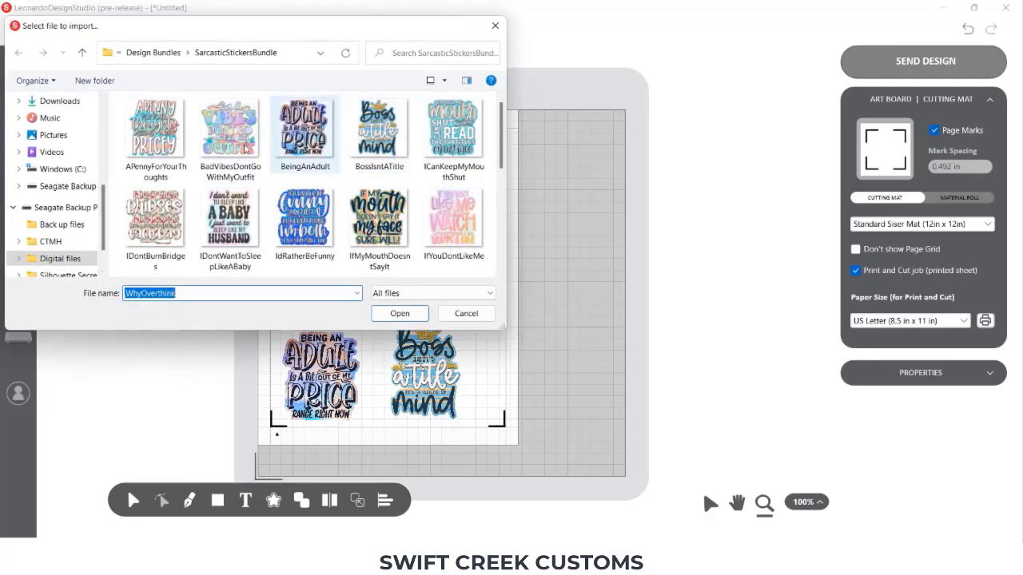
pyautogui.doubleClick(461, 148)
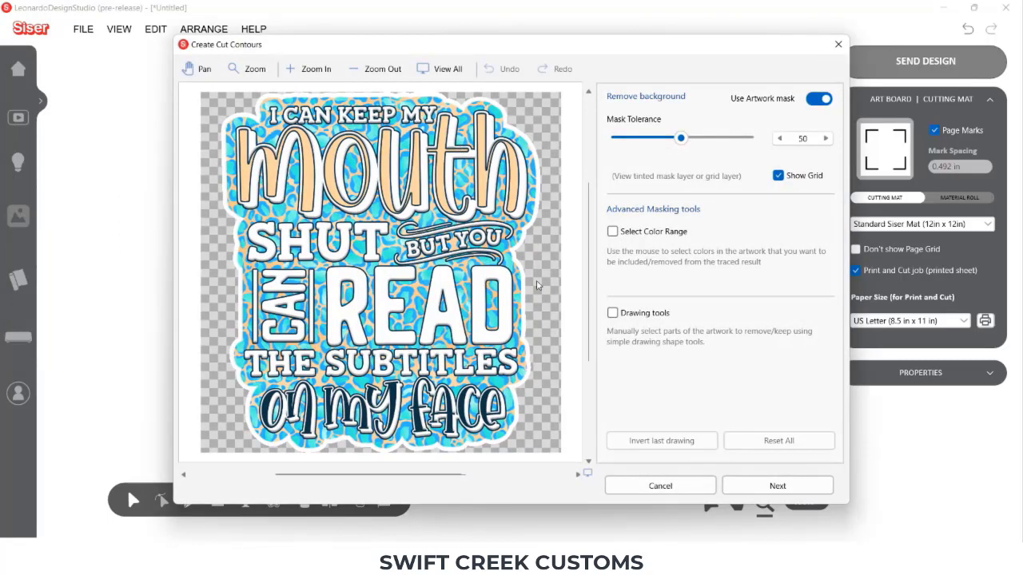
pyautogui.click(774, 479)
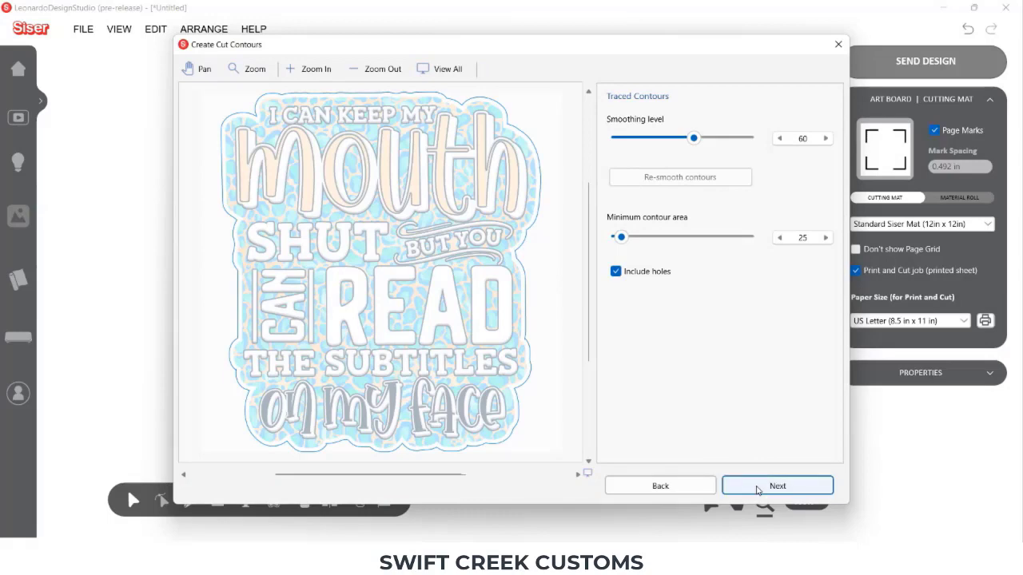
pyautogui.click(759, 490)
pyautogui.click(759, 489)
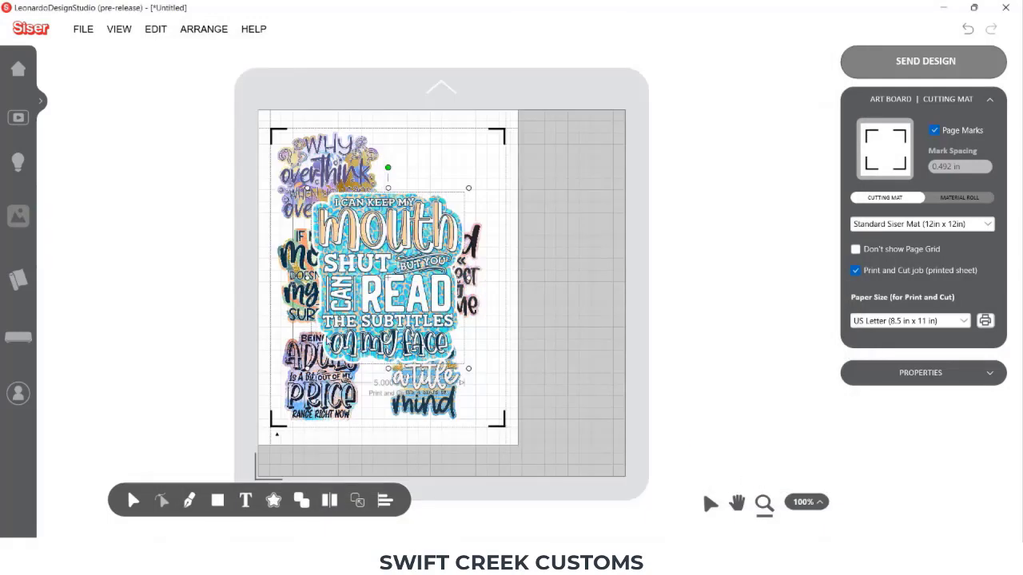
# Step: Scale the I Can Keep My Mouth Shut sticker to fit inside the page's upper-right corner, lowering Weird slightly to clear it
pyautogui.moveTo(307, 369); pyautogui.dragTo(379, 290)
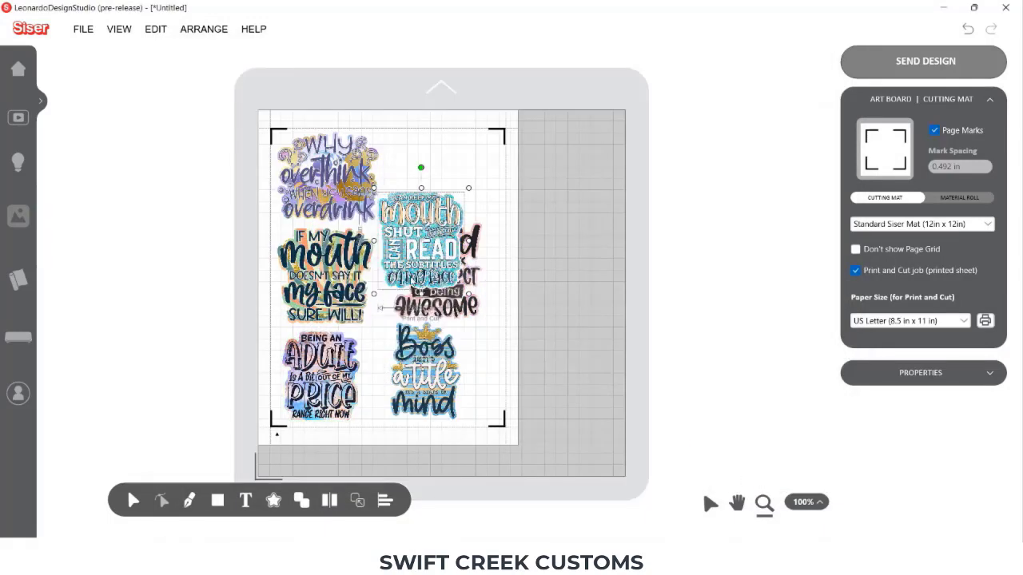
pyautogui.moveTo(434, 264); pyautogui.dragTo(454, 204)
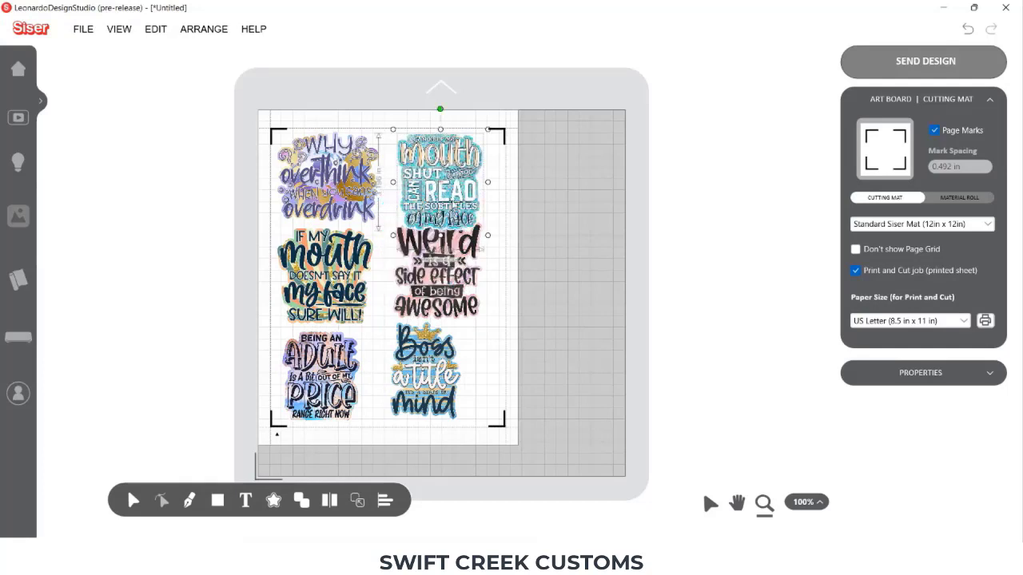
pyautogui.click(445, 278)
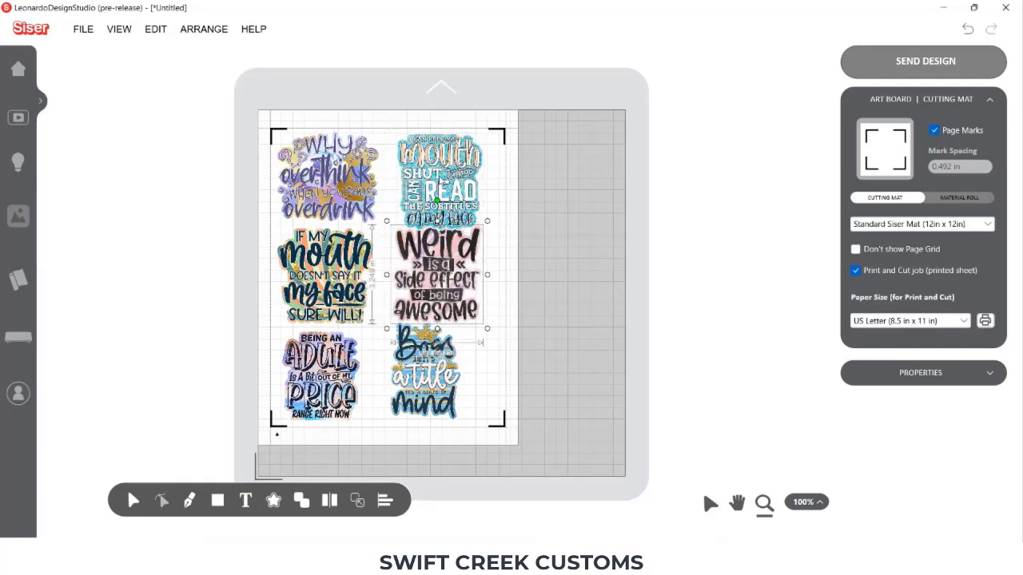
pyautogui.click(485, 138)
pyautogui.moveTo(485, 138); pyautogui.dragTo(482, 132)
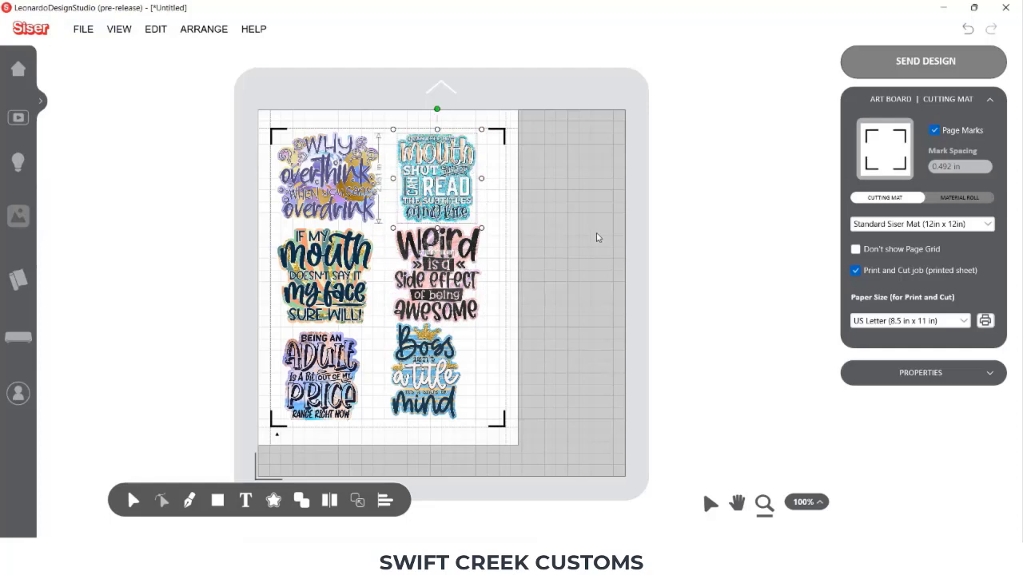
# Step: Shift the Boss sticker slightly right and down beneath Weird and clear the selection
pyautogui.click(441, 363)
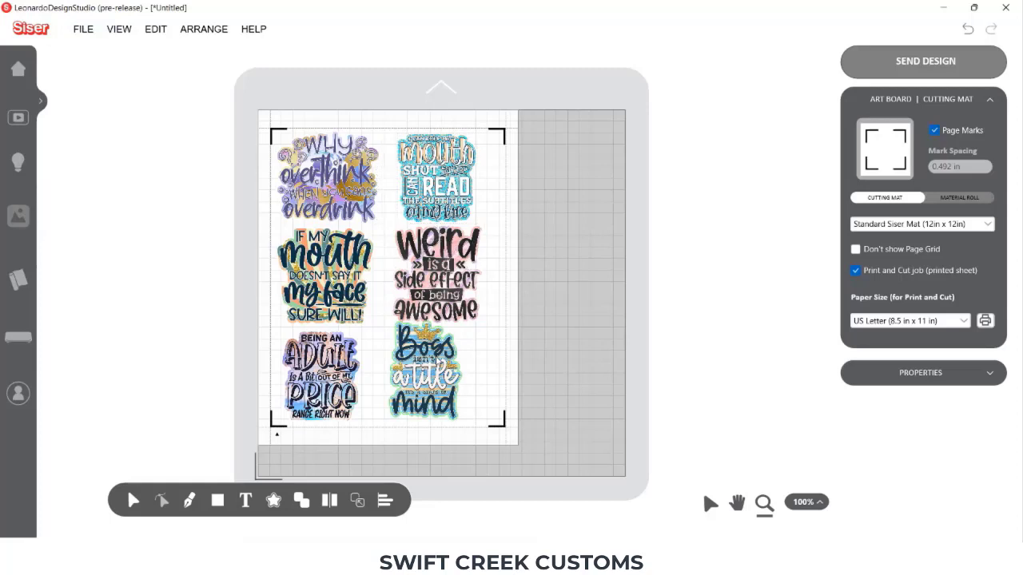
pyautogui.moveTo(441, 363); pyautogui.dragTo(442, 363)
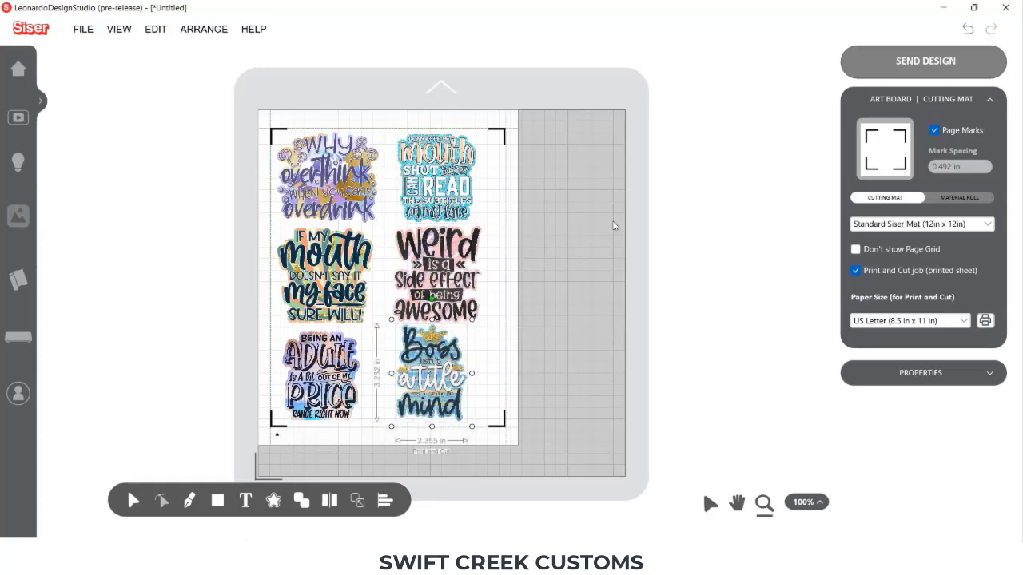
pyautogui.click(571, 201)
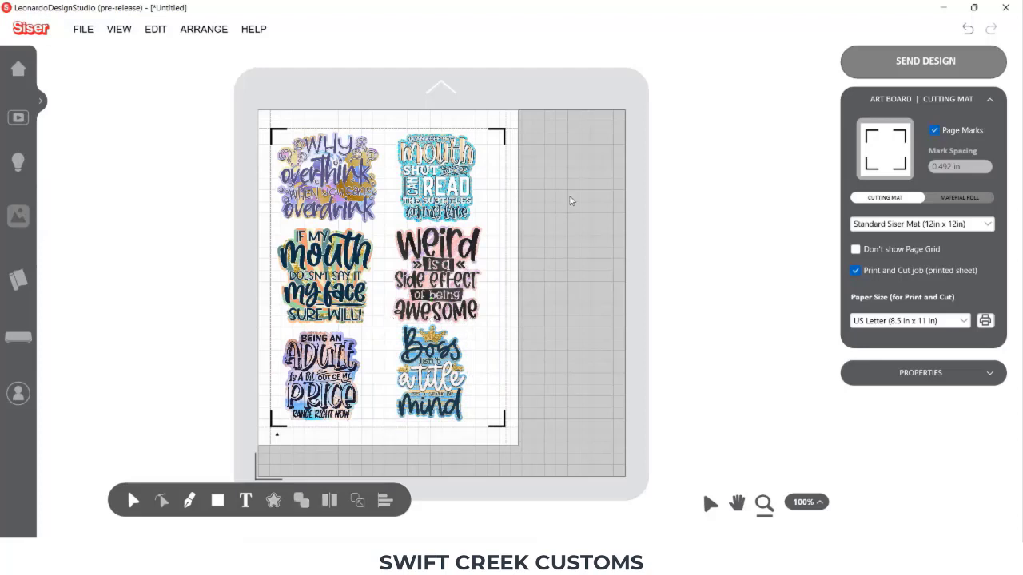
# Step: Set the printer's paper source to Rear Tray in the print setup
pyautogui.click(986, 322)
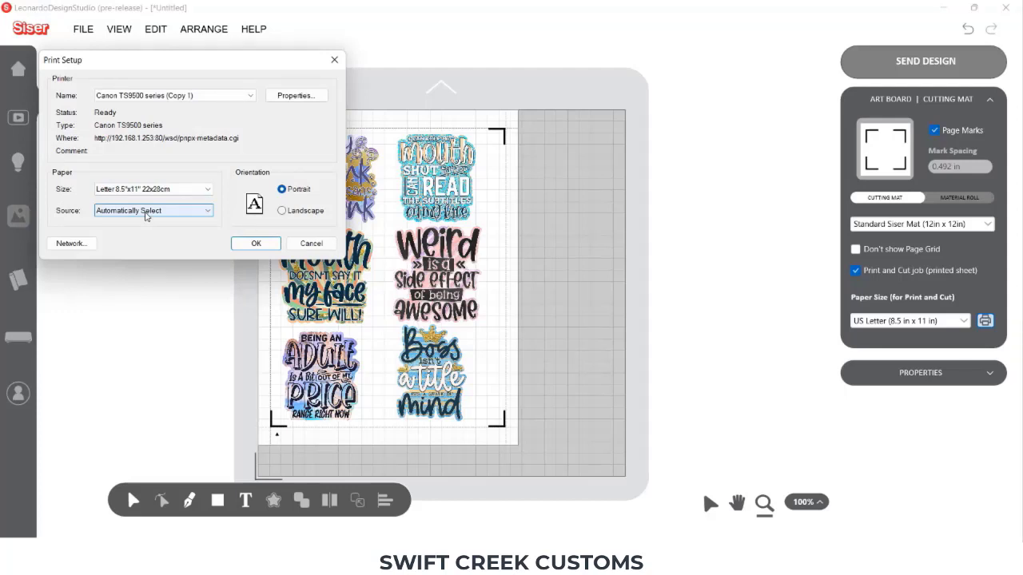
pyautogui.click(146, 214)
pyautogui.click(137, 240)
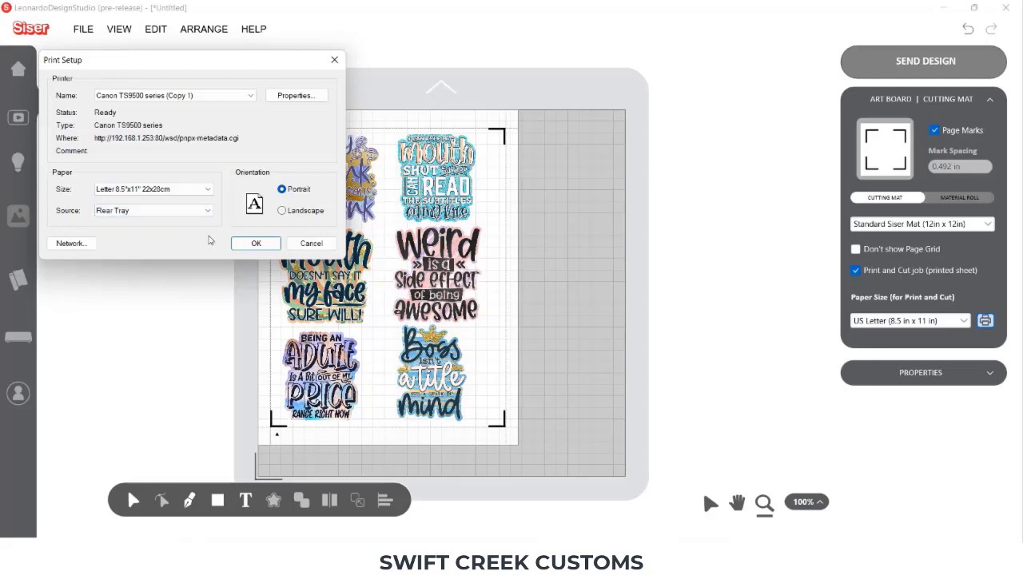
pyautogui.click(255, 244)
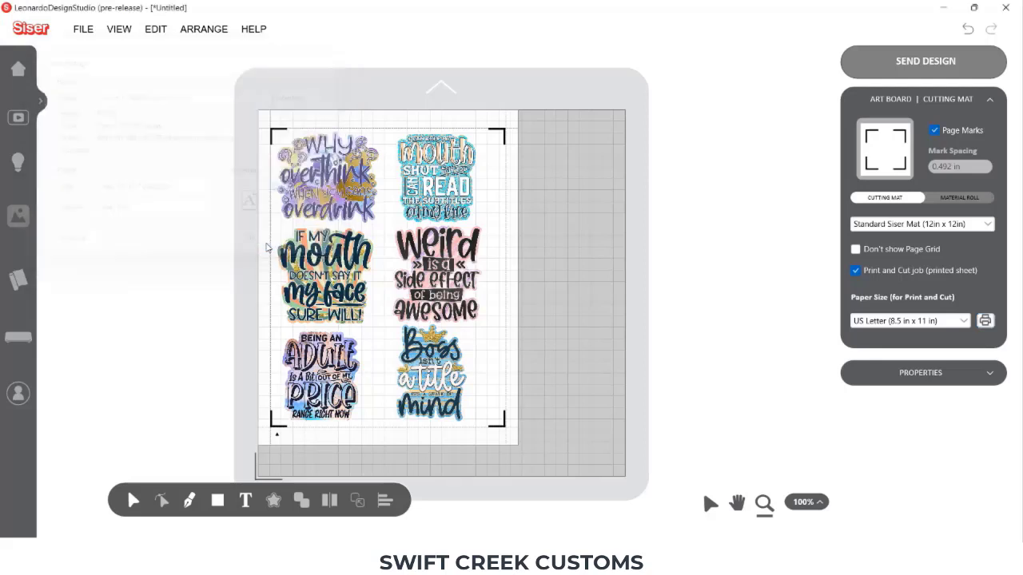
pyautogui.click(927, 62)
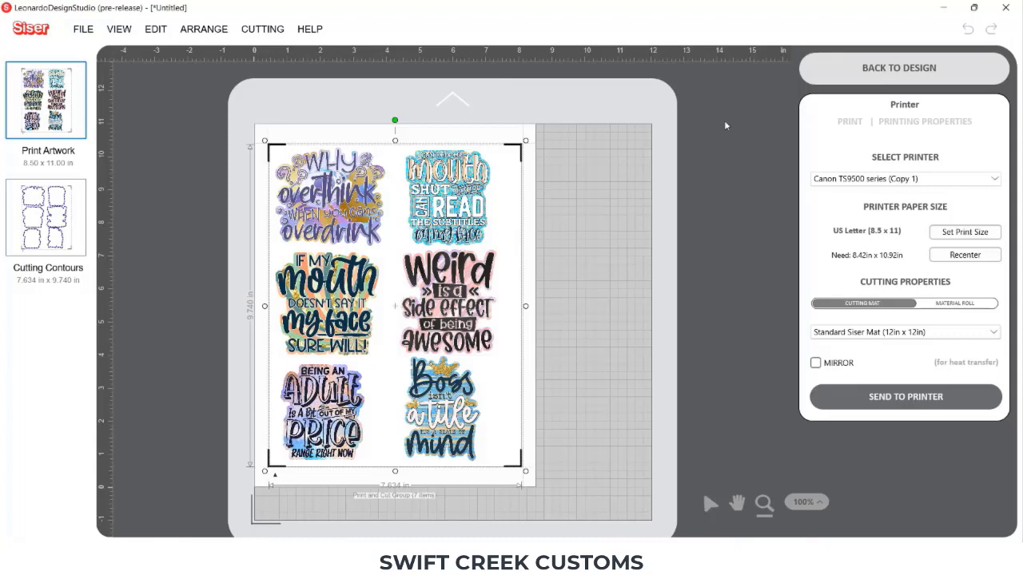
pyautogui.click(83, 29)
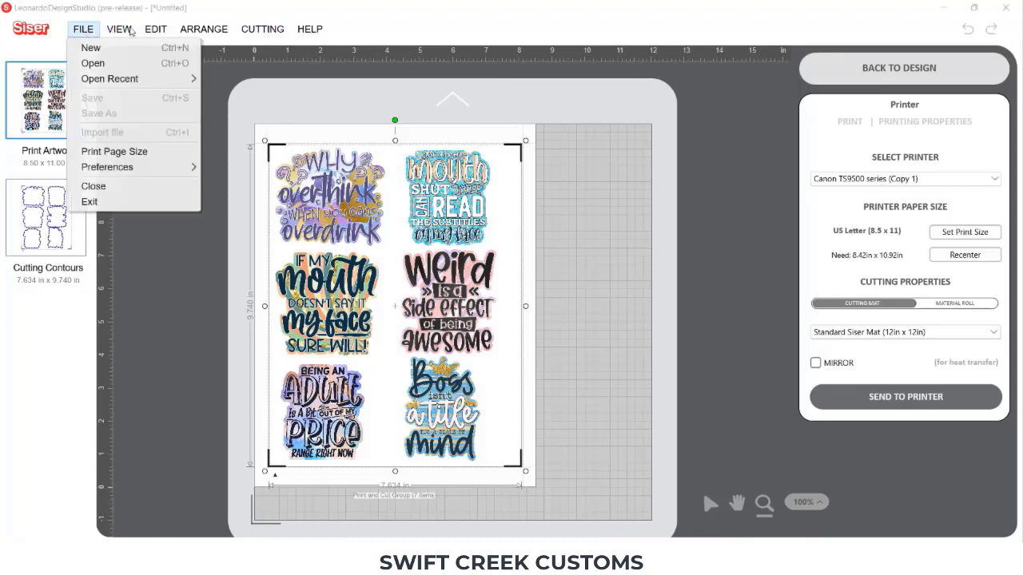
pyautogui.click(927, 68)
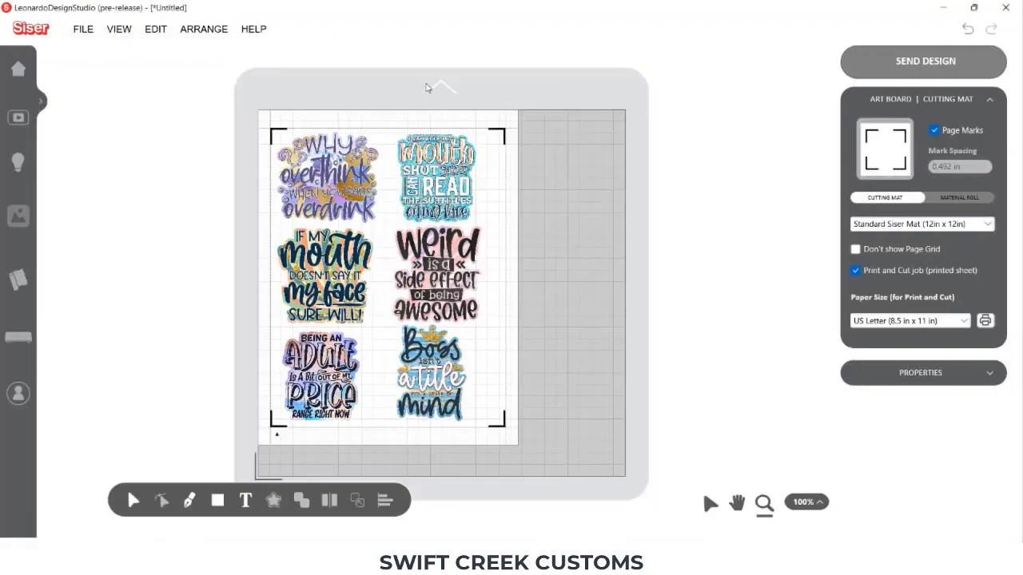
# Step: Save the document as Sarcastic Bundle in the Juliet PNC Video folder under Silhouette Secrets
pyautogui.click(83, 30)
pyautogui.click(102, 118)
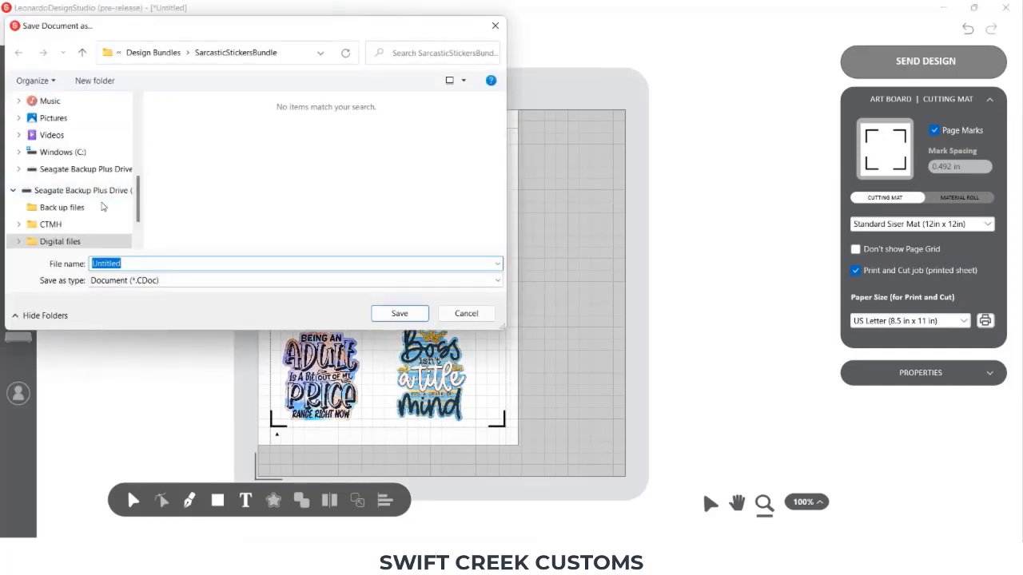
pyautogui.scroll(-3, 138, 210)
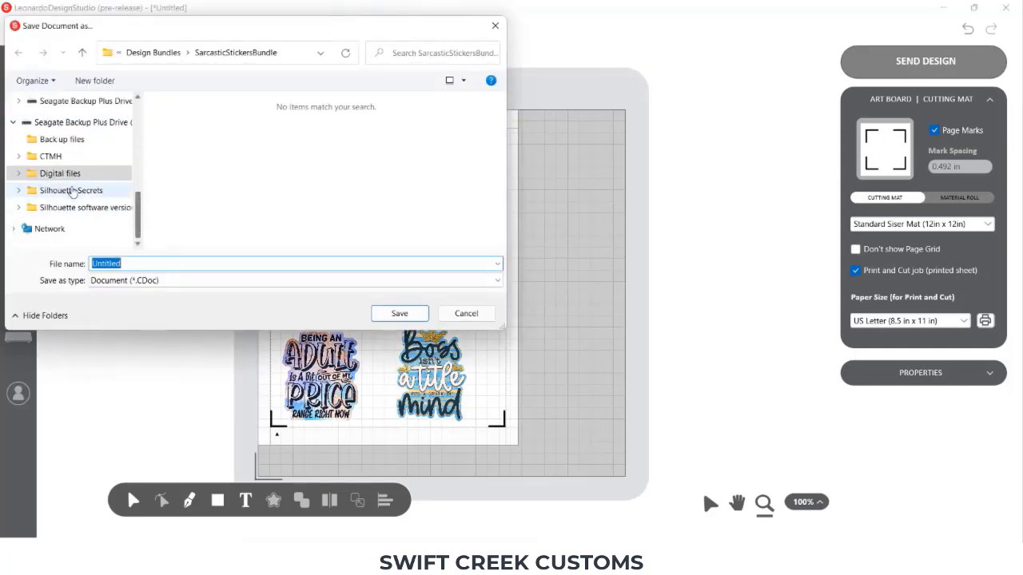
pyautogui.click(71, 190)
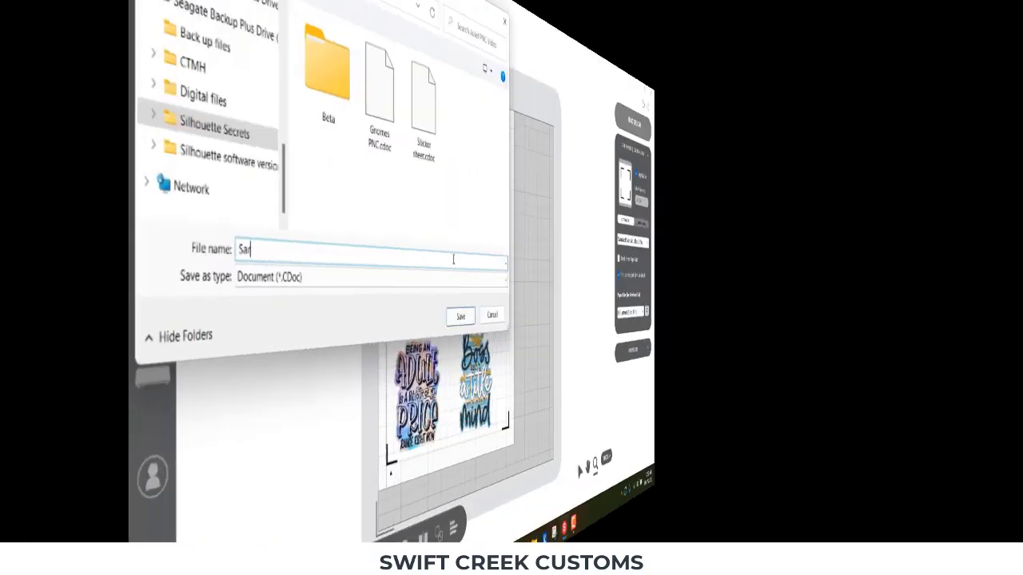
pyautogui.write('castic ')
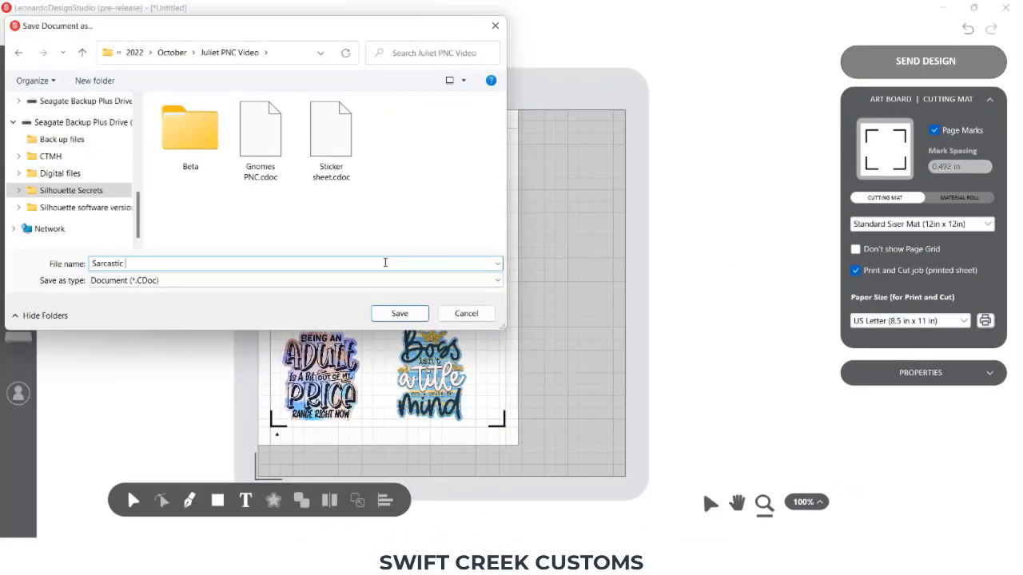
pyautogui.write('Bundle')
pyautogui.press('Return')
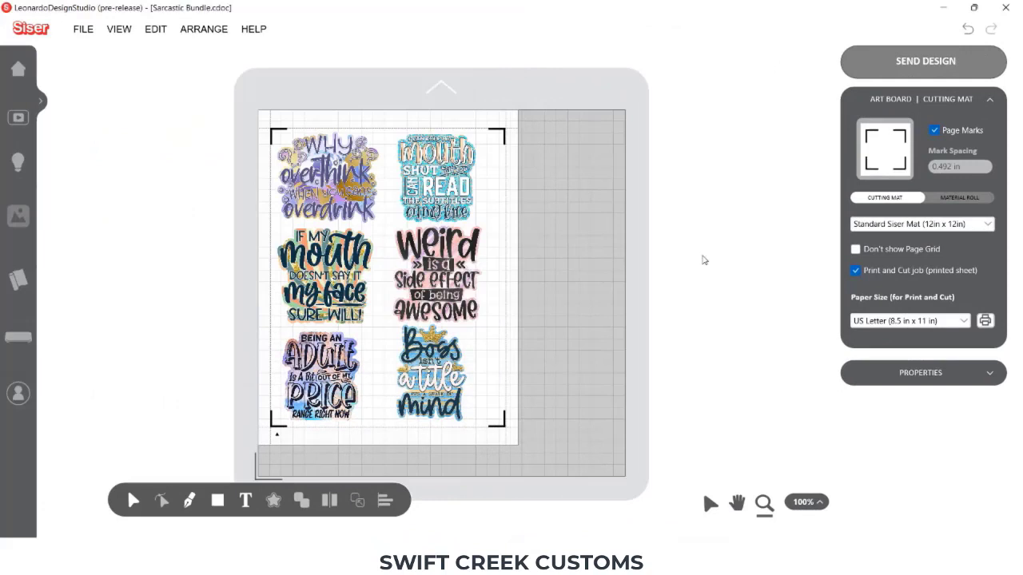
# Step: Preview the print-and-cut layout of the full sheet and of the Weird sticker alone, and return to the design with nothing selected
pyautogui.click(889, 71)
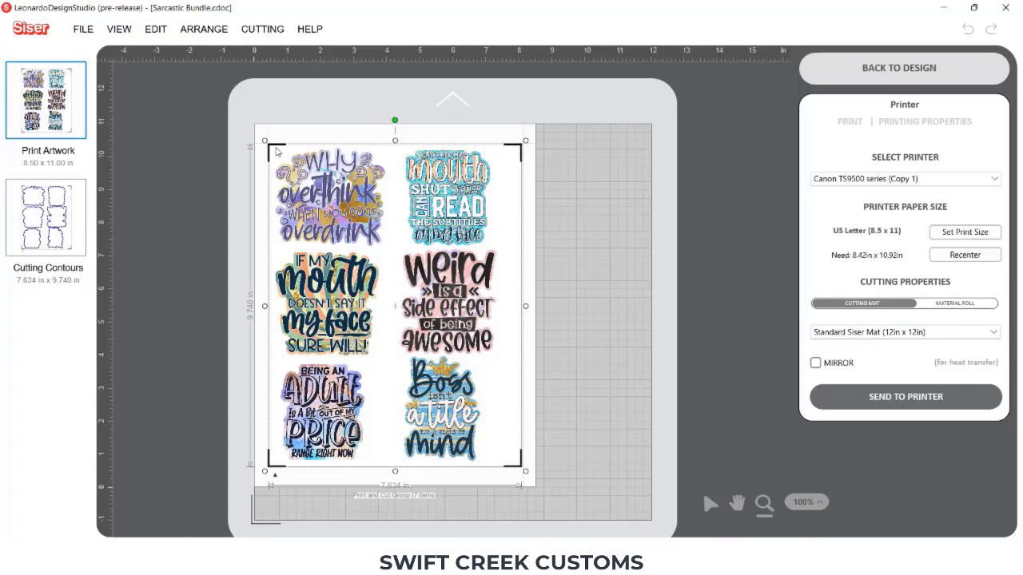
pyautogui.click(852, 68)
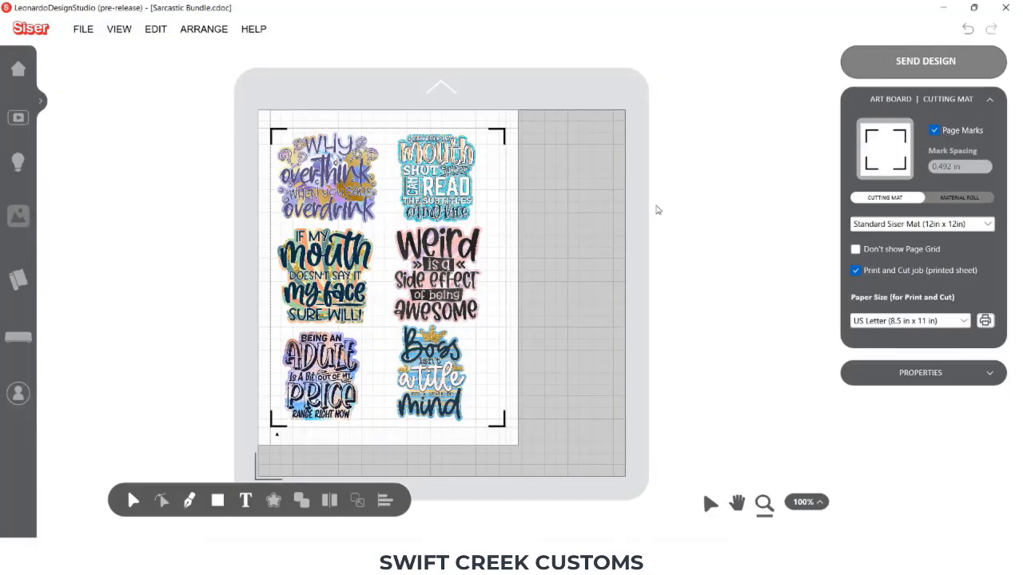
pyautogui.click(453, 264)
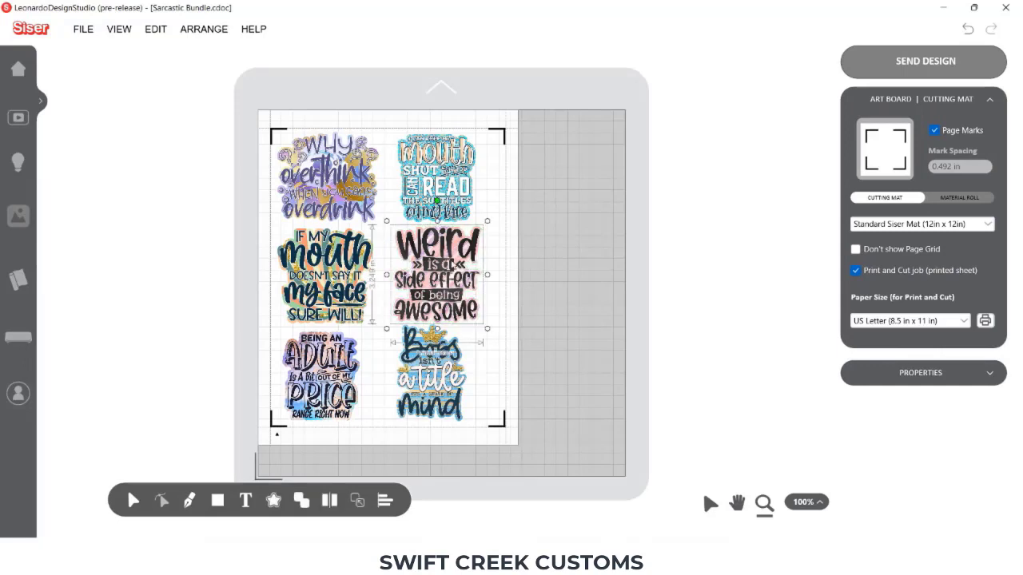
pyautogui.click(901, 62)
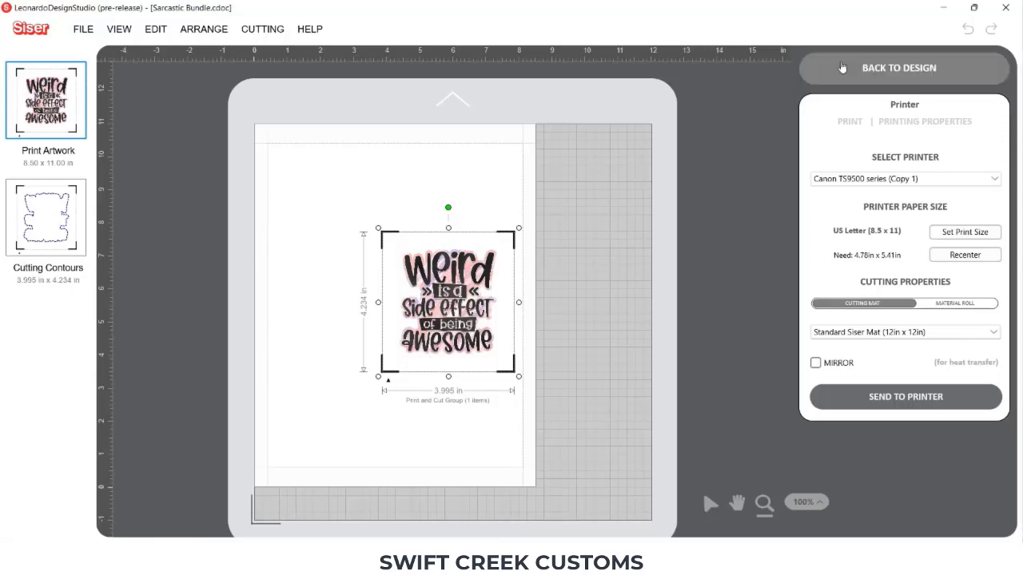
pyautogui.click(887, 68)
pyautogui.click(548, 237)
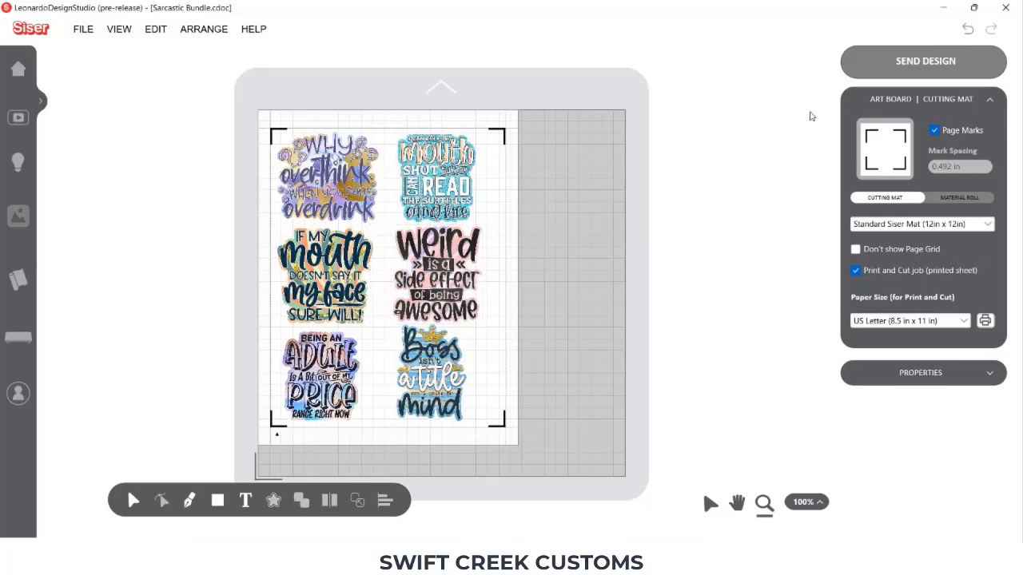
# Step: Preview the unselected sheet for print and cut, examine its artwork and page marks, and return to the design
pyautogui.click(879, 71)
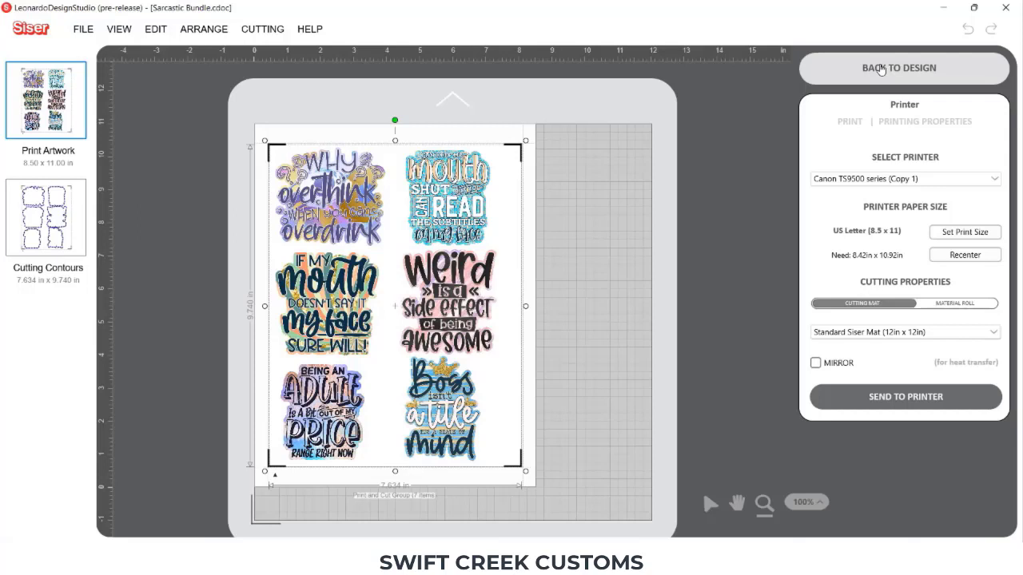
pyautogui.click(233, 173)
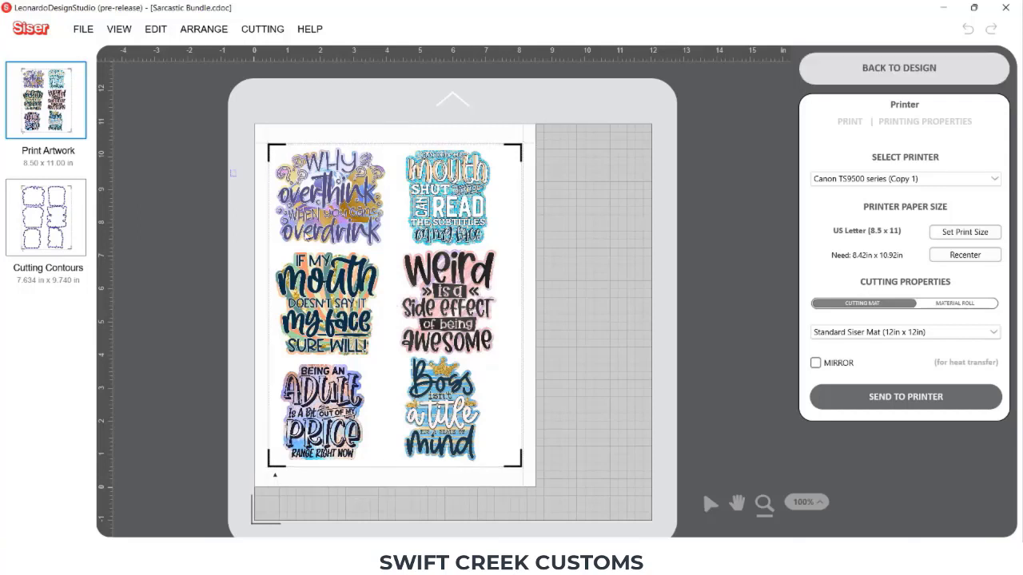
pyautogui.click(272, 472)
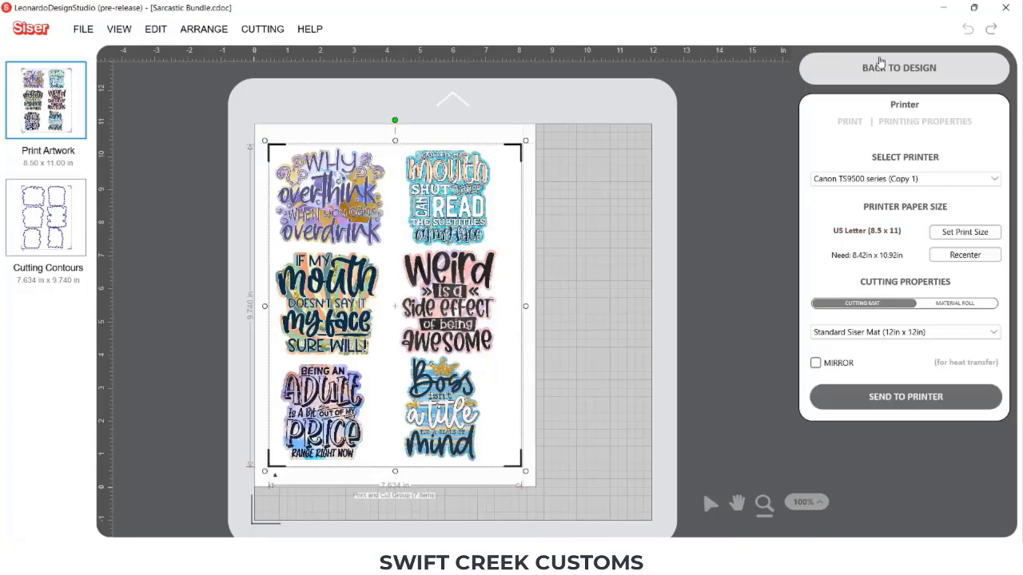
pyautogui.click(847, 74)
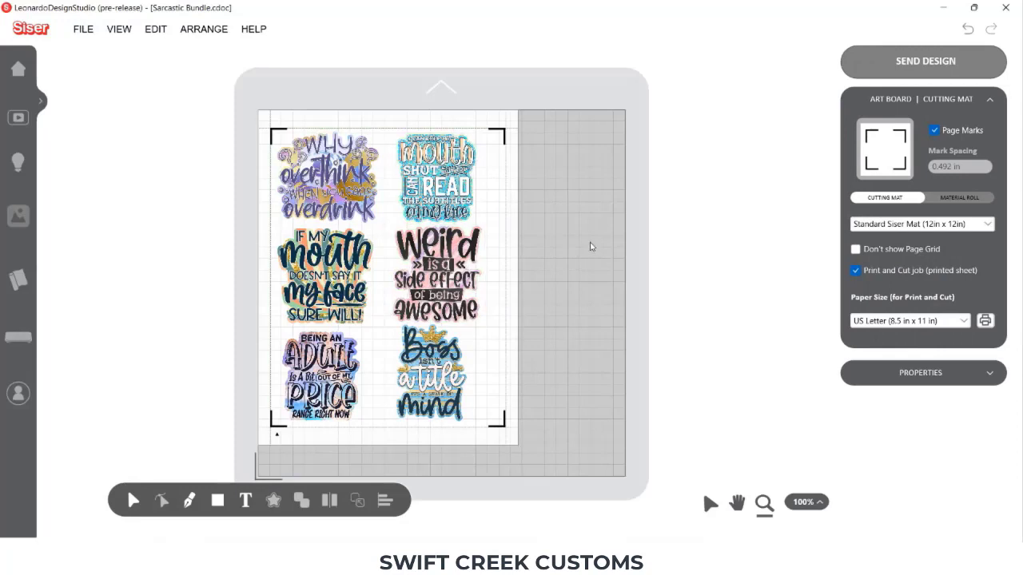
# Step: Shift all six stickers slightly right within the page marks and check the selected group's print-and-cut preview
pyautogui.moveTo(212, 166); pyautogui.dragTo(444, 354)
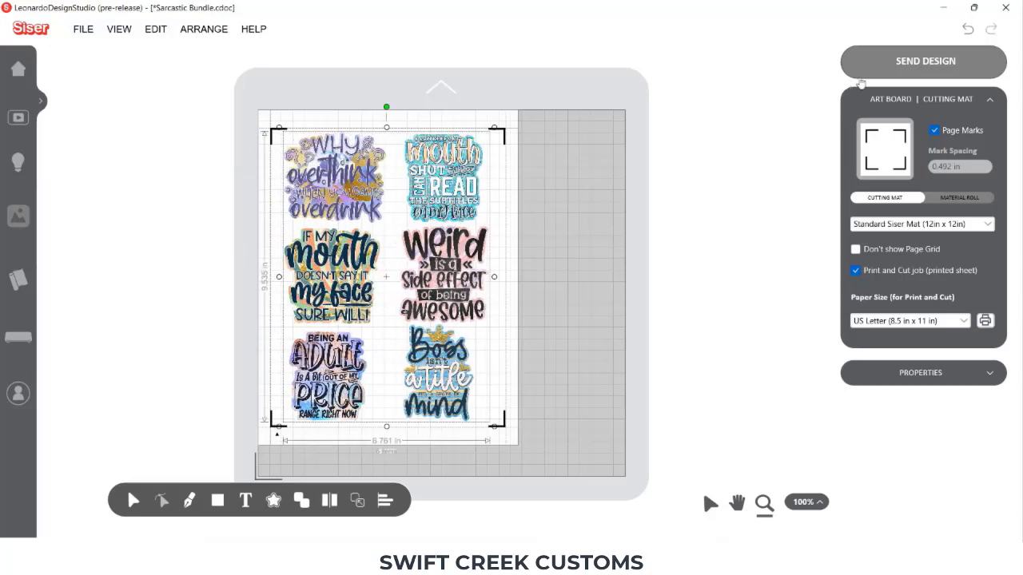
pyautogui.click(881, 65)
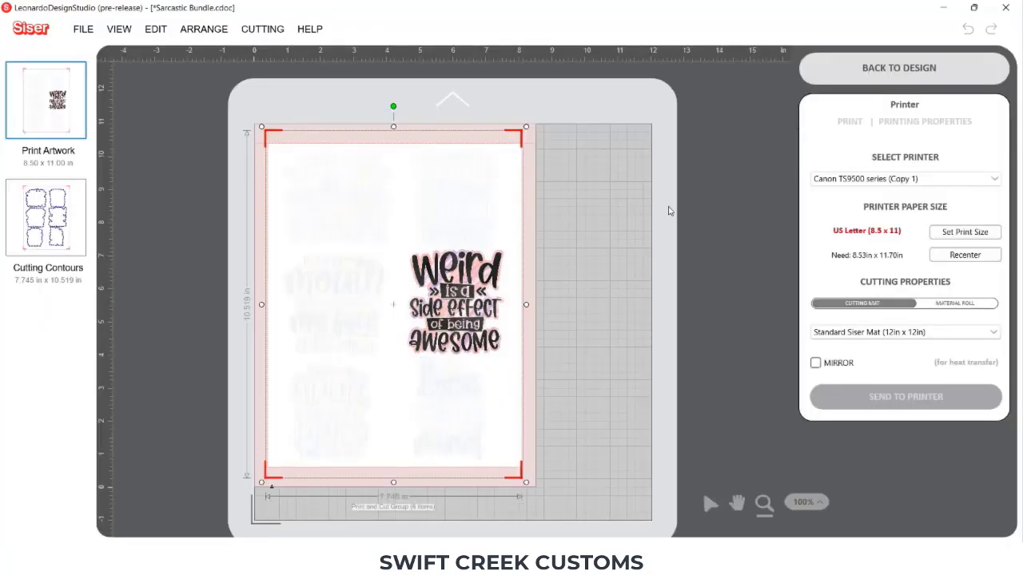
pyautogui.click(827, 68)
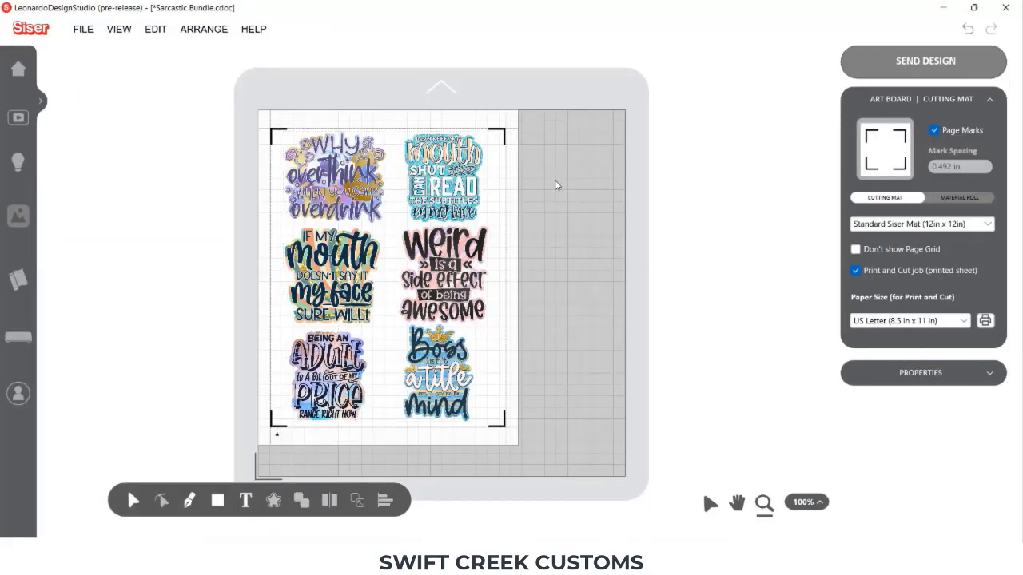
# Step: Try to print the whole sheet on the Canon TS9500 series (Copy 1) with Rear Tray as paper source
pyautogui.click(904, 67)
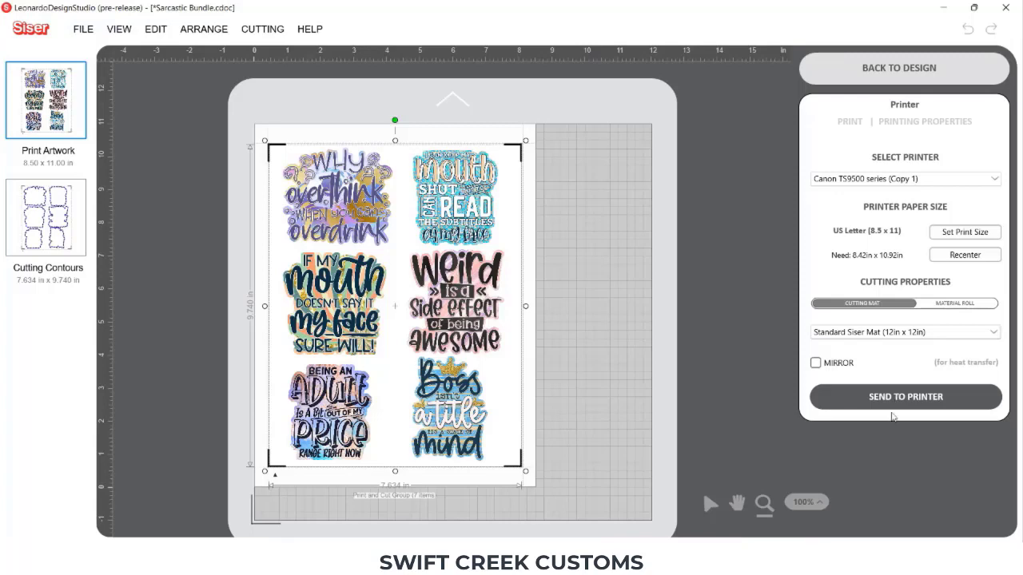
pyautogui.click(906, 397)
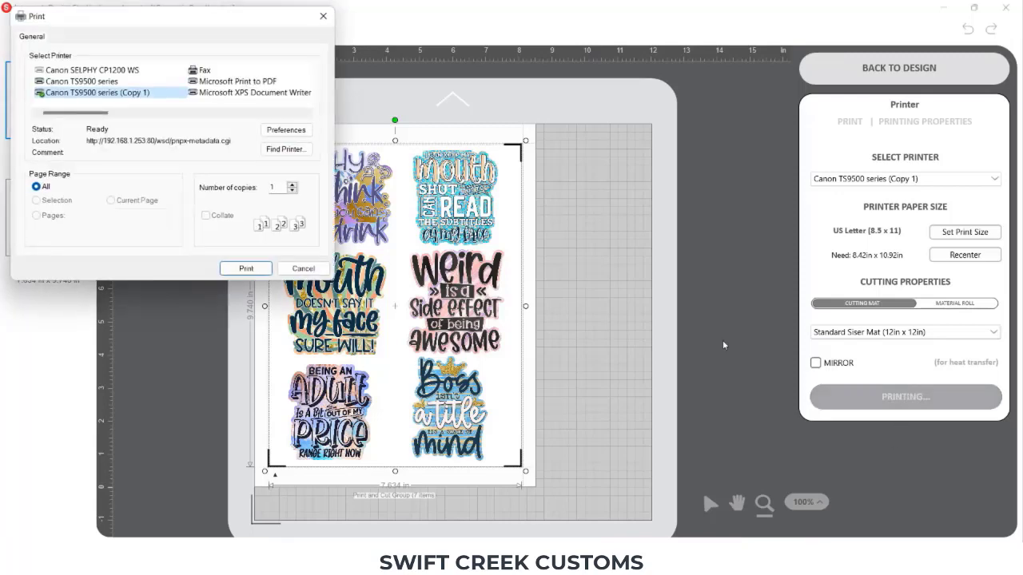
pyautogui.click(299, 134)
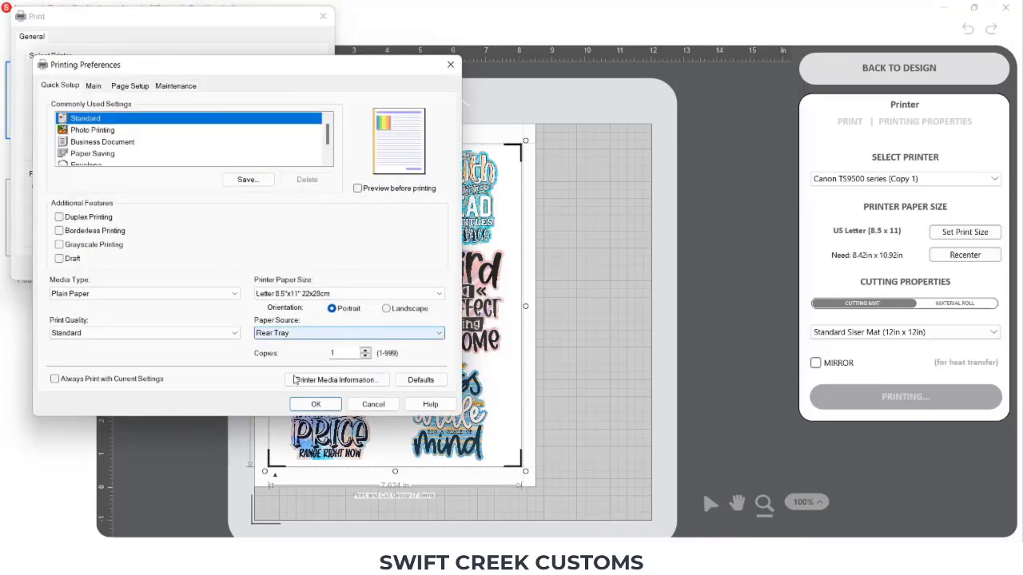
pyautogui.click(316, 404)
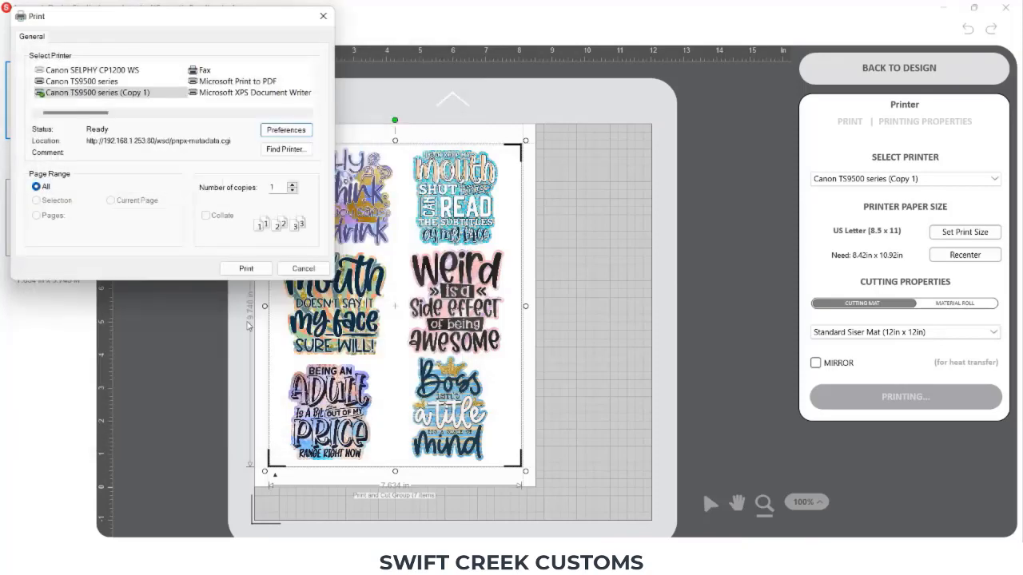
pyautogui.click(243, 270)
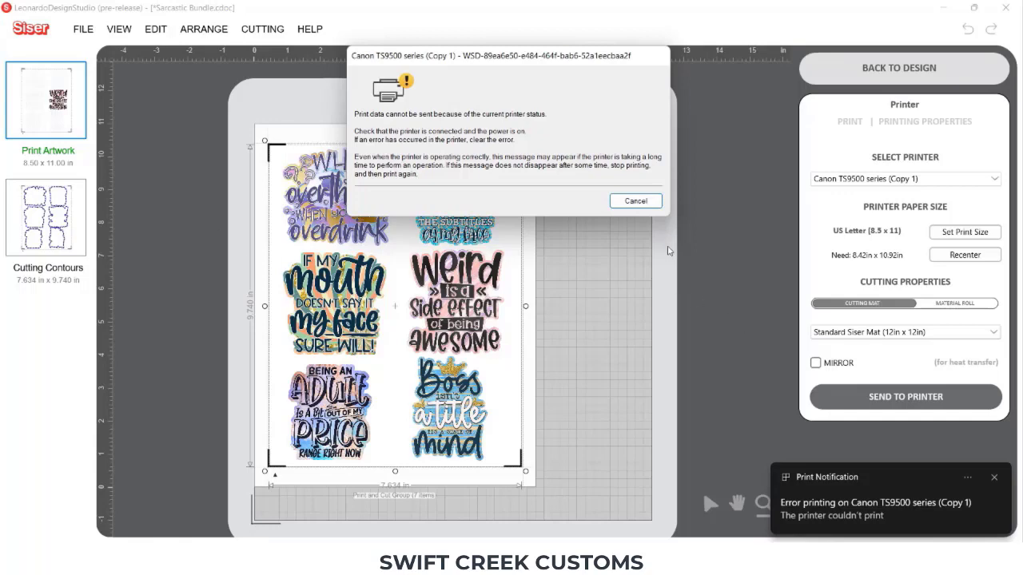
pyautogui.click(648, 203)
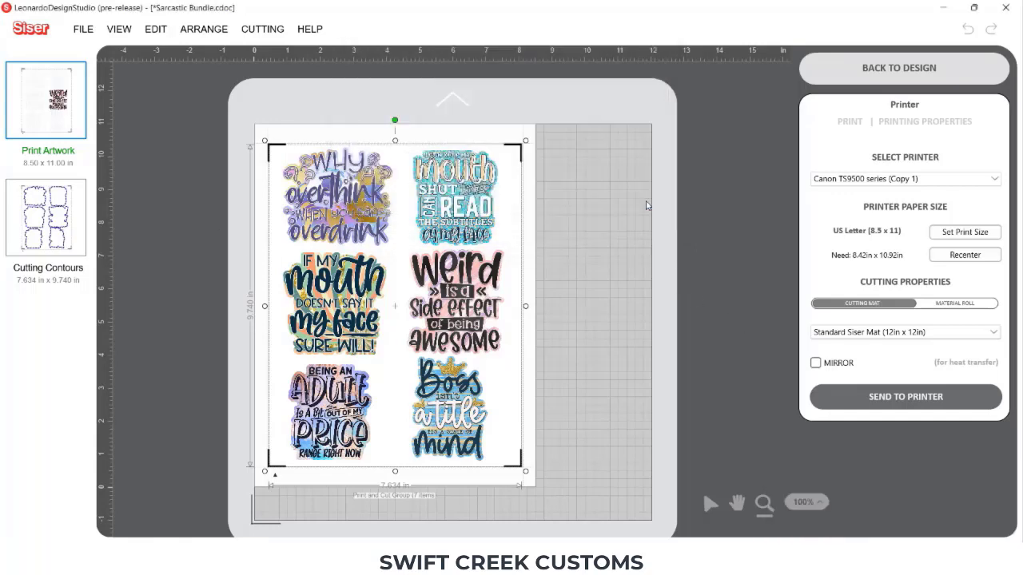
# Step: Return to the design, send it for print and cut again, and print one copy on the Canon TS9500 series (Copy 1)
pyautogui.click(843, 75)
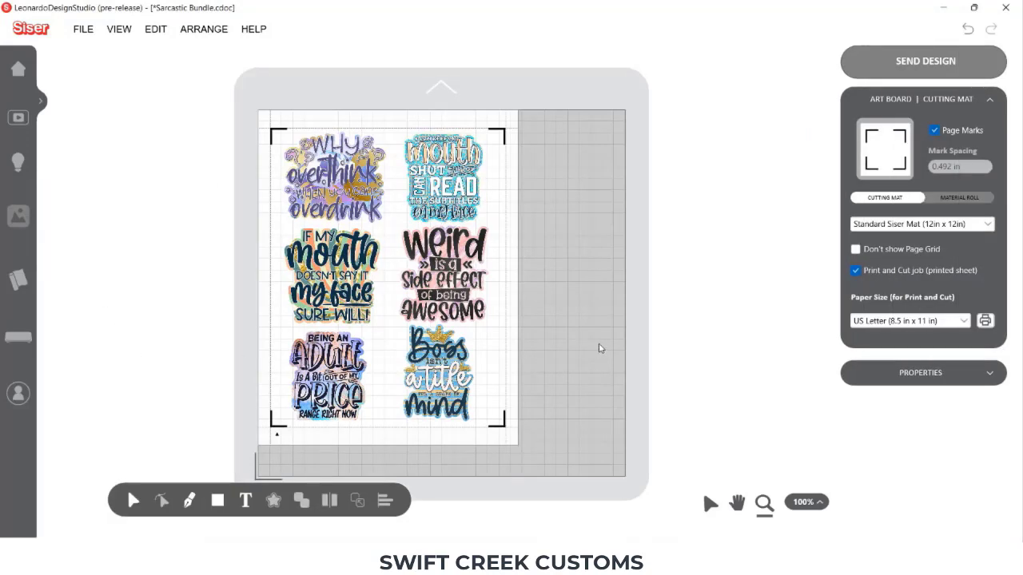
pyautogui.click(921, 57)
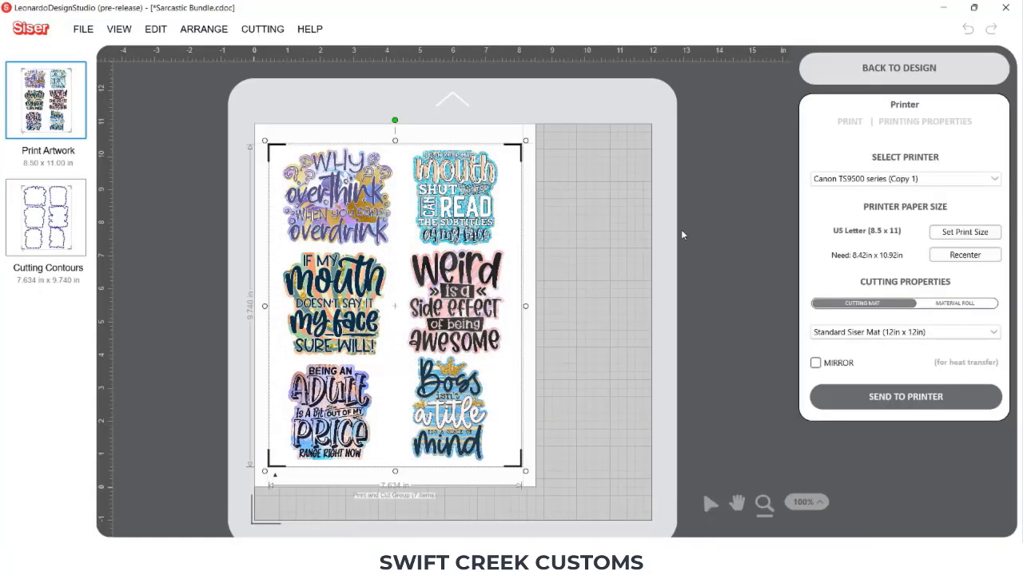
pyautogui.click(905, 399)
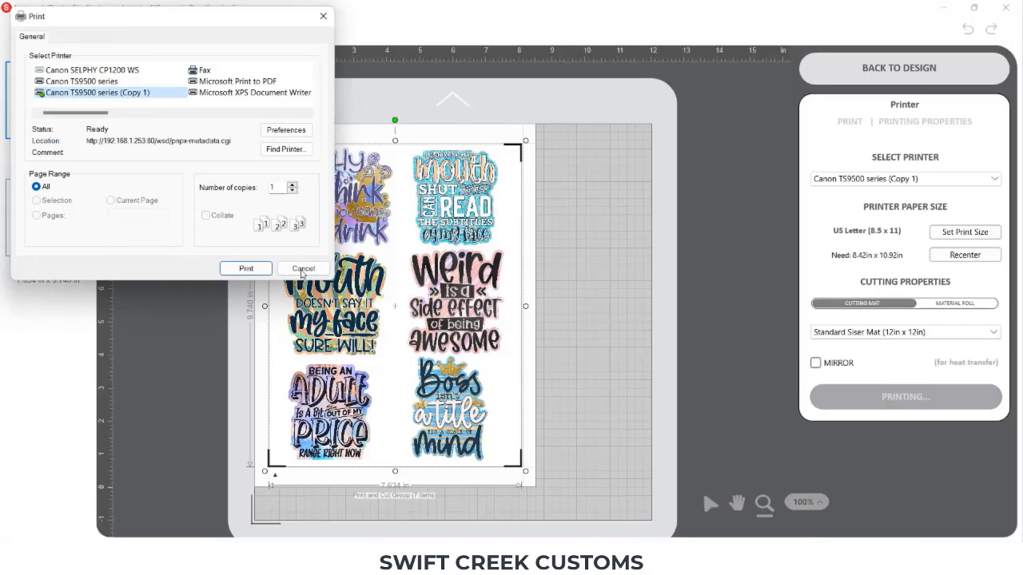
pyautogui.click(250, 268)
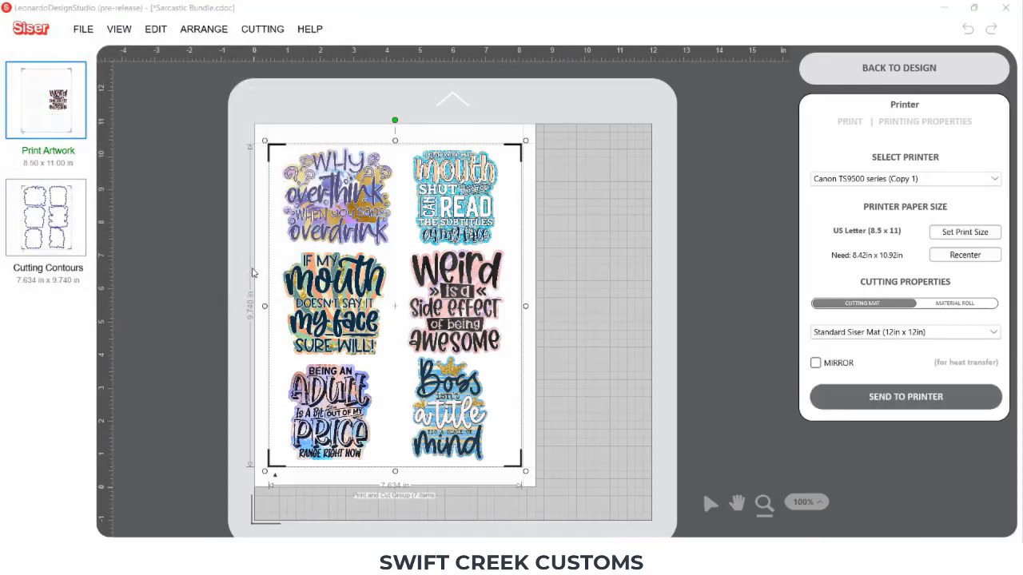